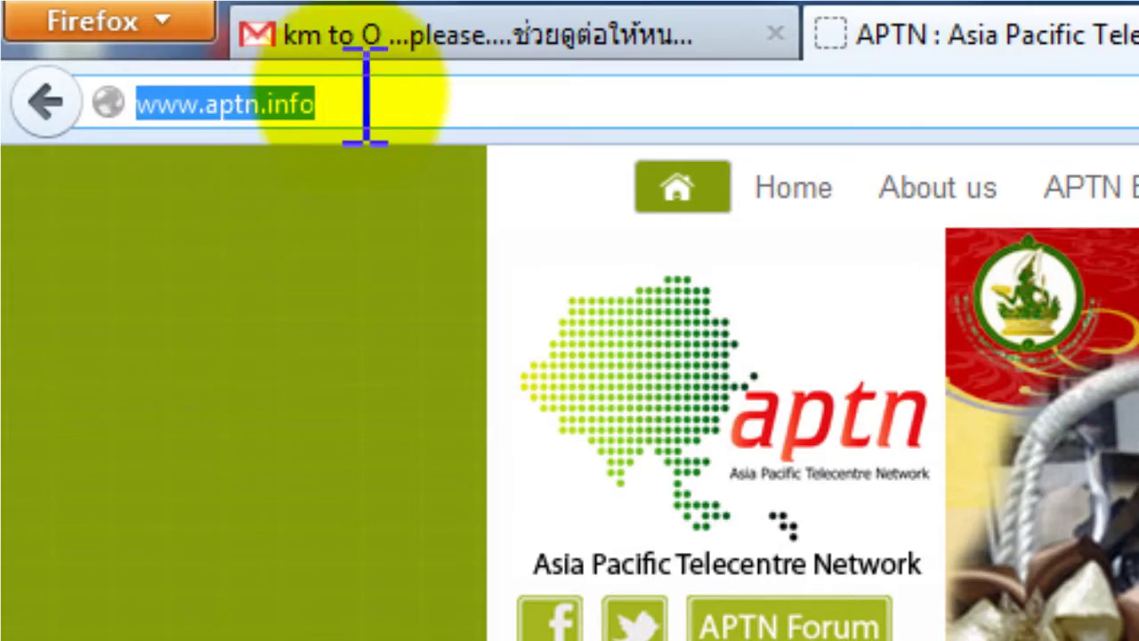
{"action": "left_click", "coordinate": [382, 104]}
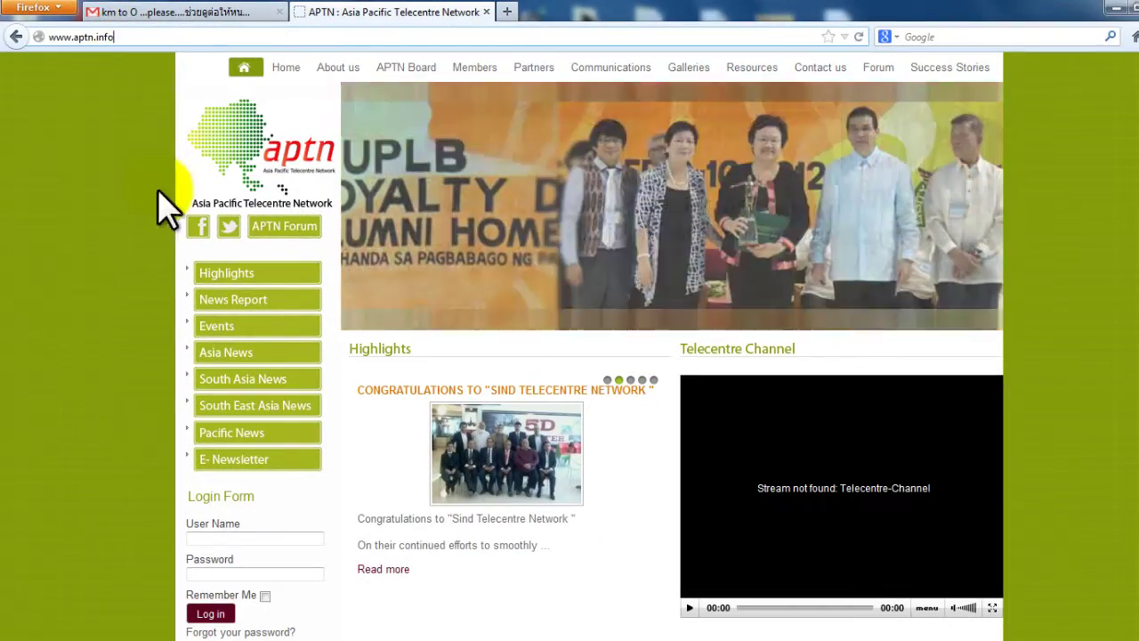
{"action": "scroll", "coordinate": [165, 255], "scroll_direction": "down", "scroll_amount": 4}
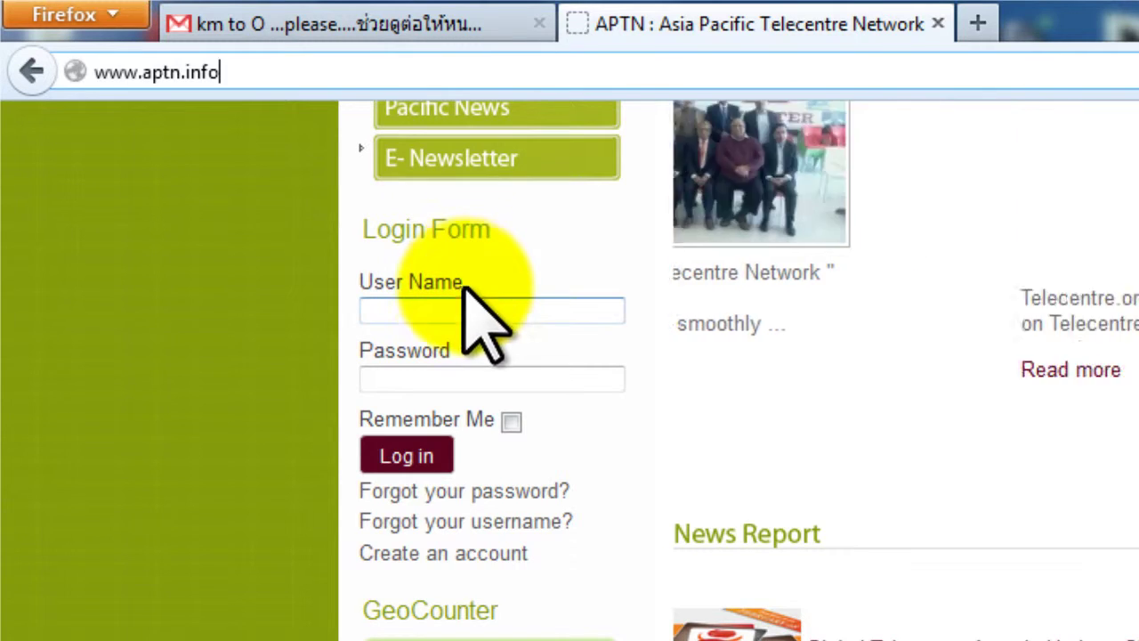
{"action": "left_click", "coordinate": [467, 301]}
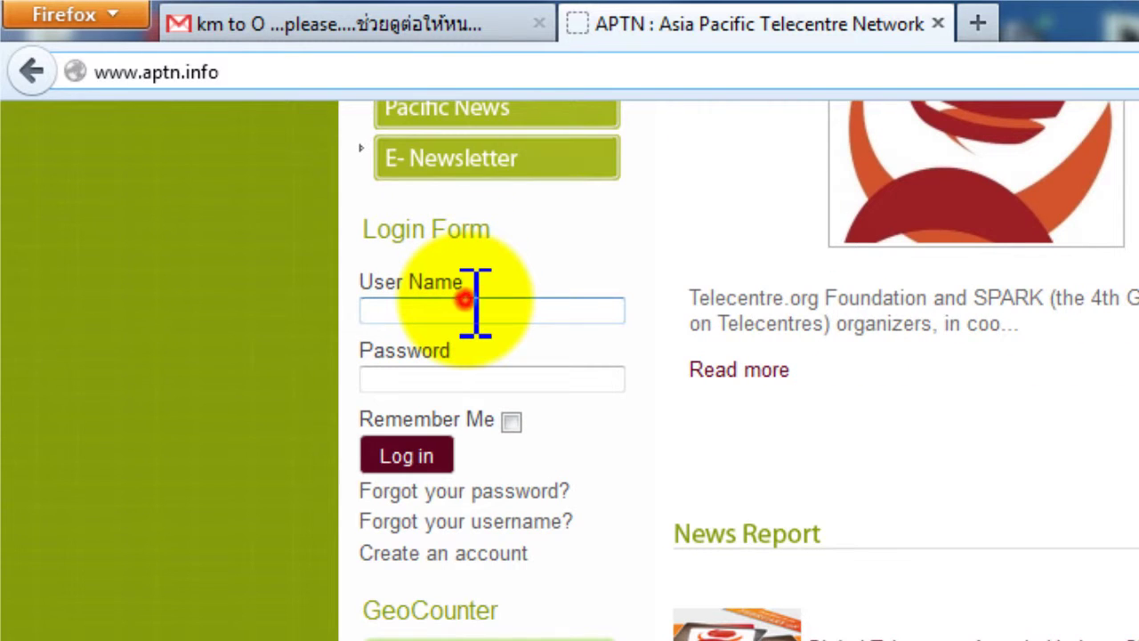
{"action": "type", "text": "y"}
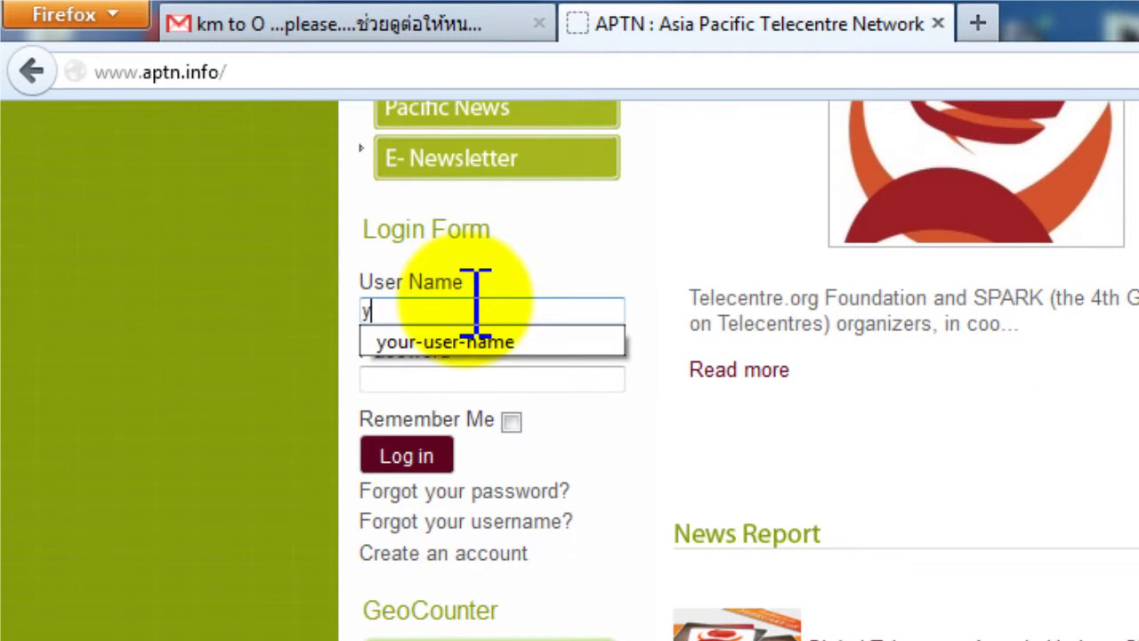
{"action": "left_click", "coordinate": [471, 337]}
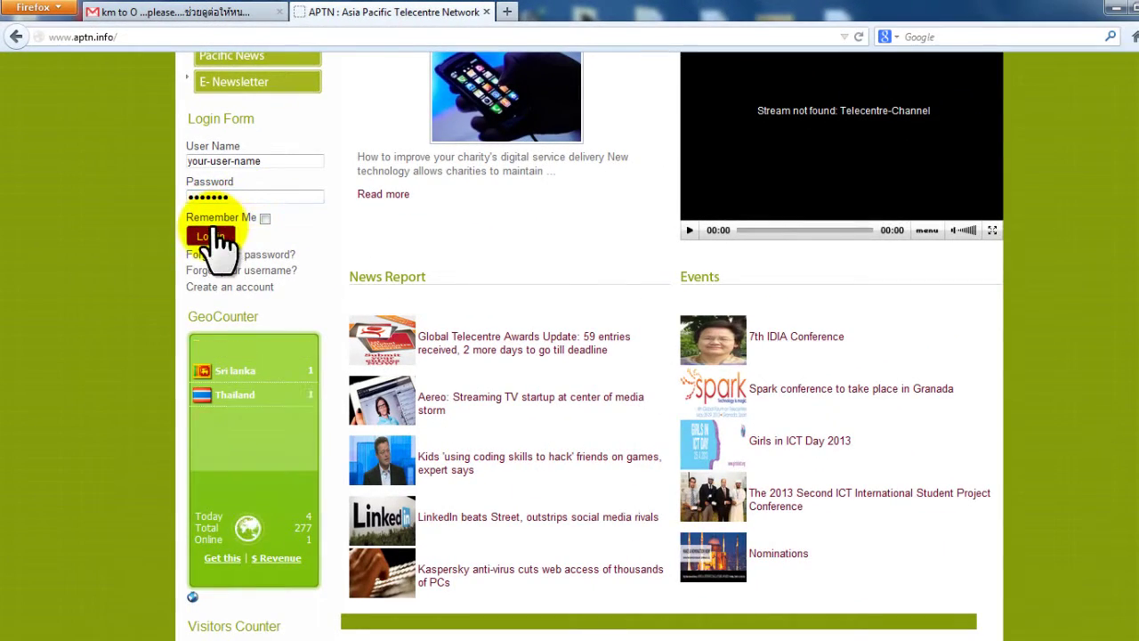
{"action": "left_click", "coordinate": [214, 238]}
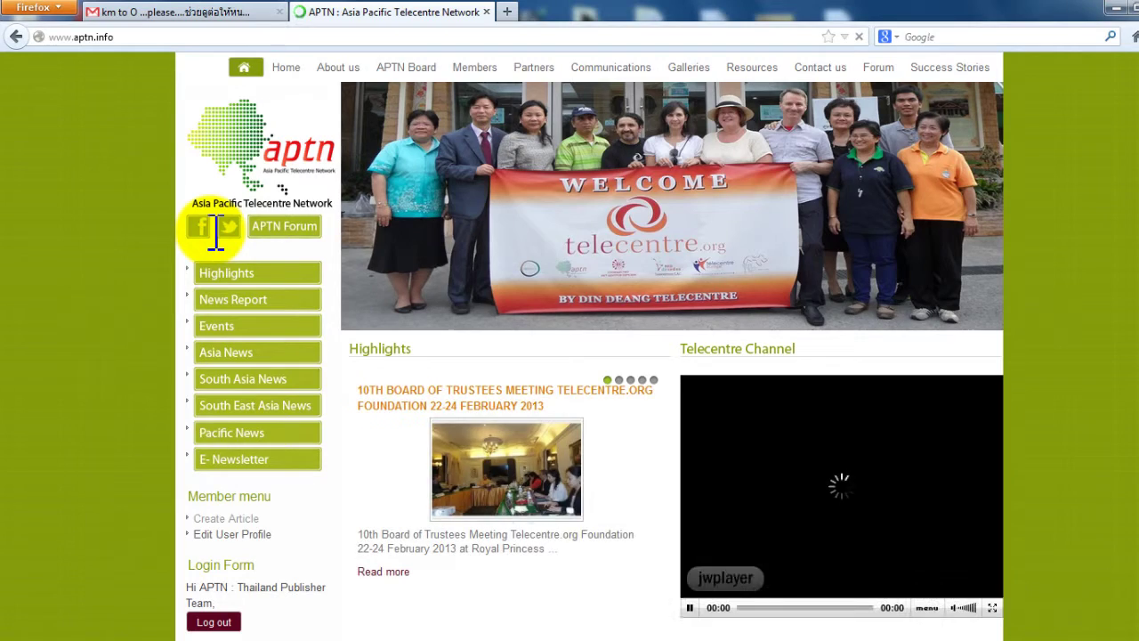
Open the Create Article form from the site's member options
{"action": "scroll", "coordinate": [127, 285], "scroll_direction": "down", "scroll_amount": 5}
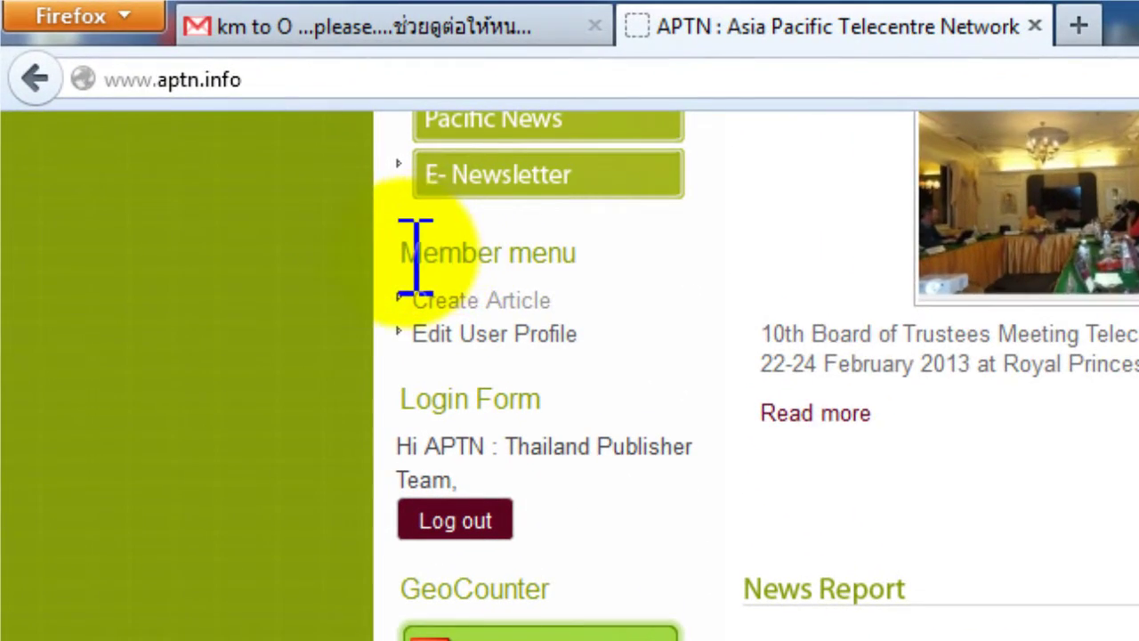
{"action": "left_click_drag", "start_coordinate": [301, 188], "coordinate": [441, 196]}
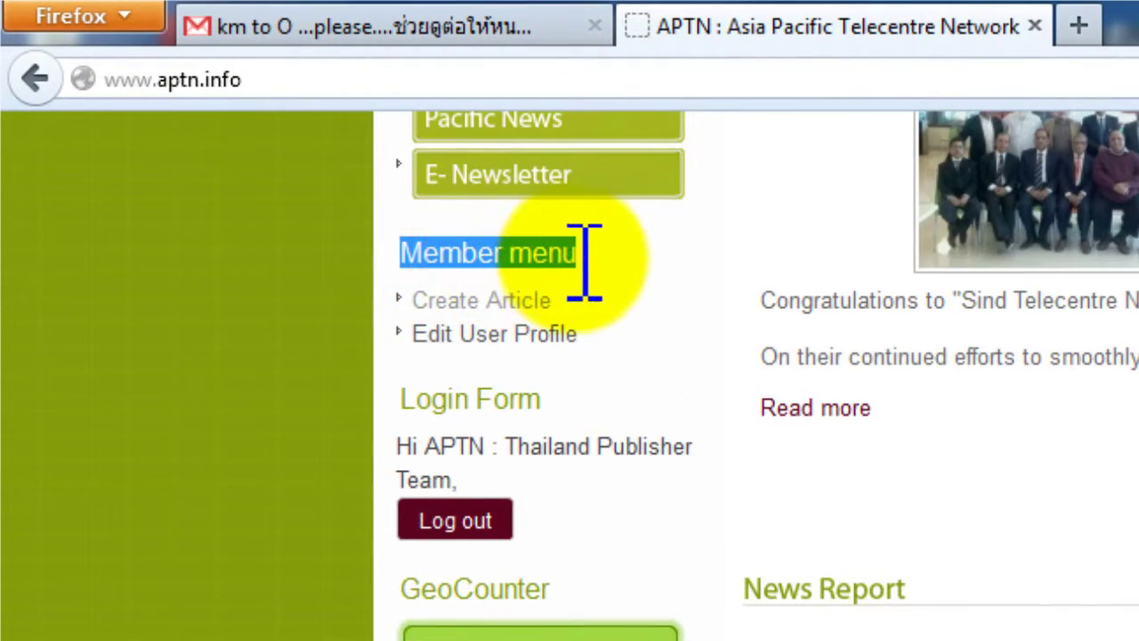
{"action": "left_click", "coordinate": [634, 260]}
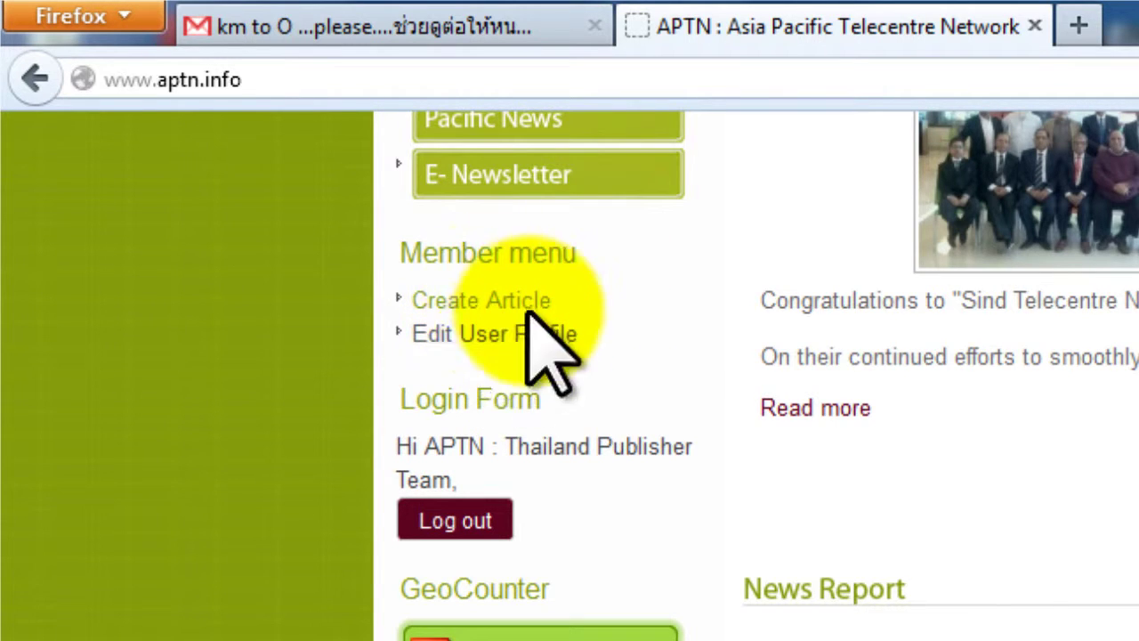
{"action": "left_click", "coordinate": [600, 286]}
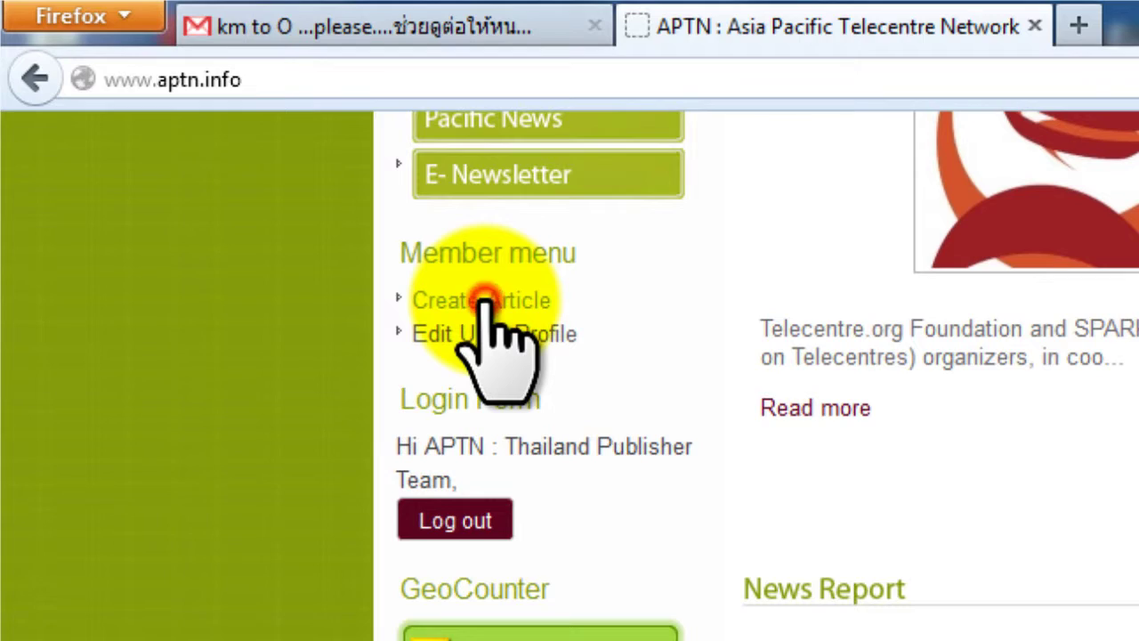
{"action": "left_click", "coordinate": [484, 299]}
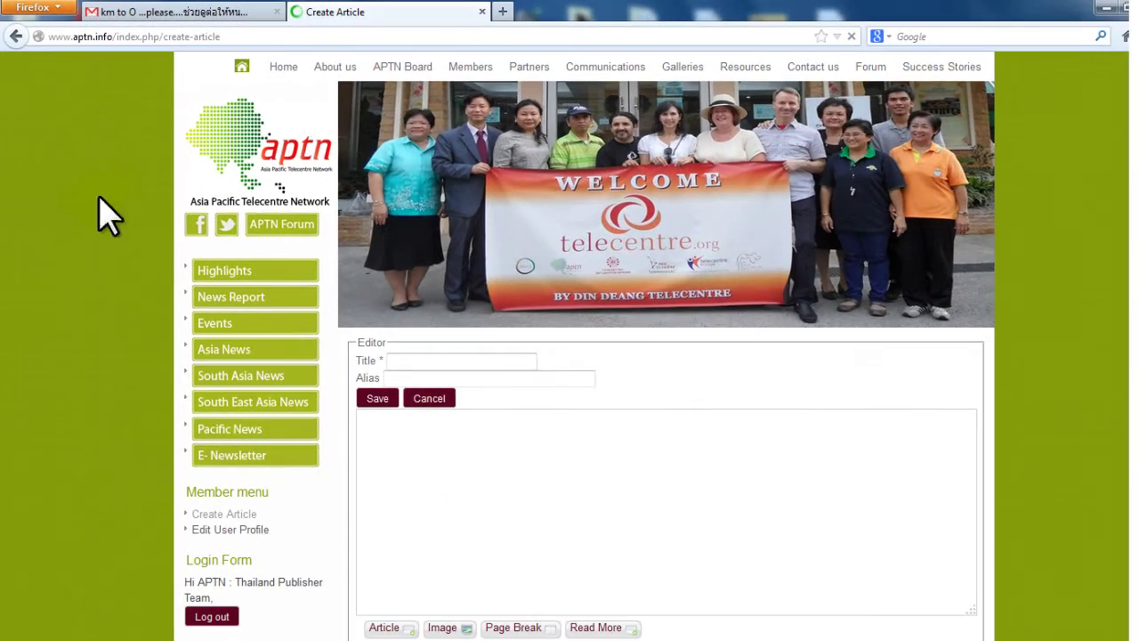
Enter "Put your success story name/title here." as the article's title
{"action": "scroll", "coordinate": [56, 218], "scroll_direction": "down", "scroll_amount": 4}
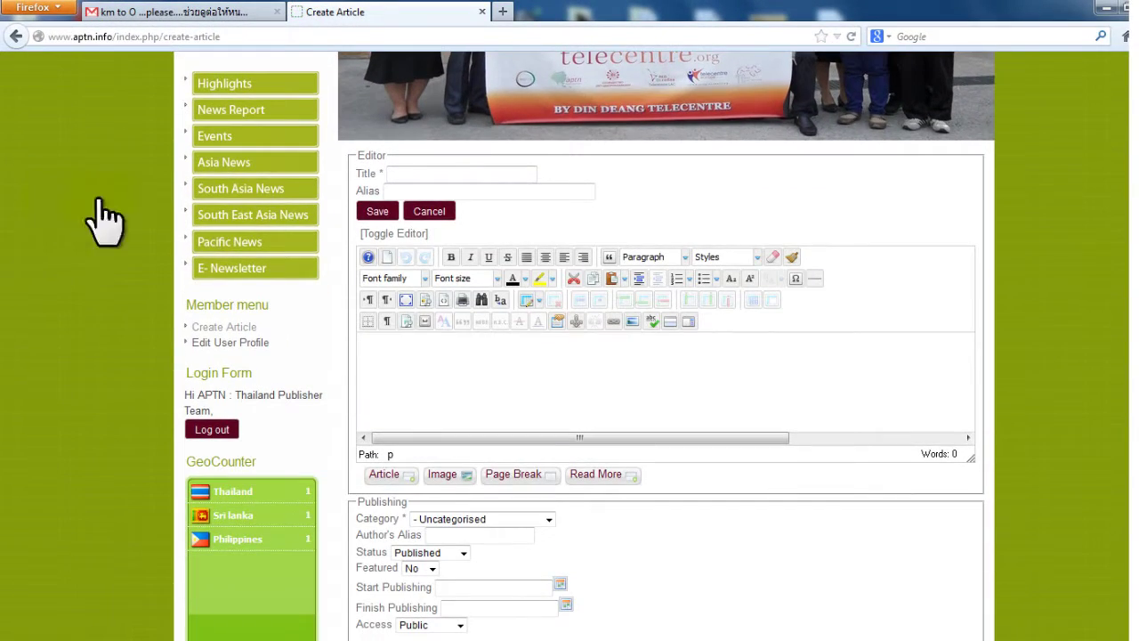
{"action": "left_click", "coordinate": [419, 174]}
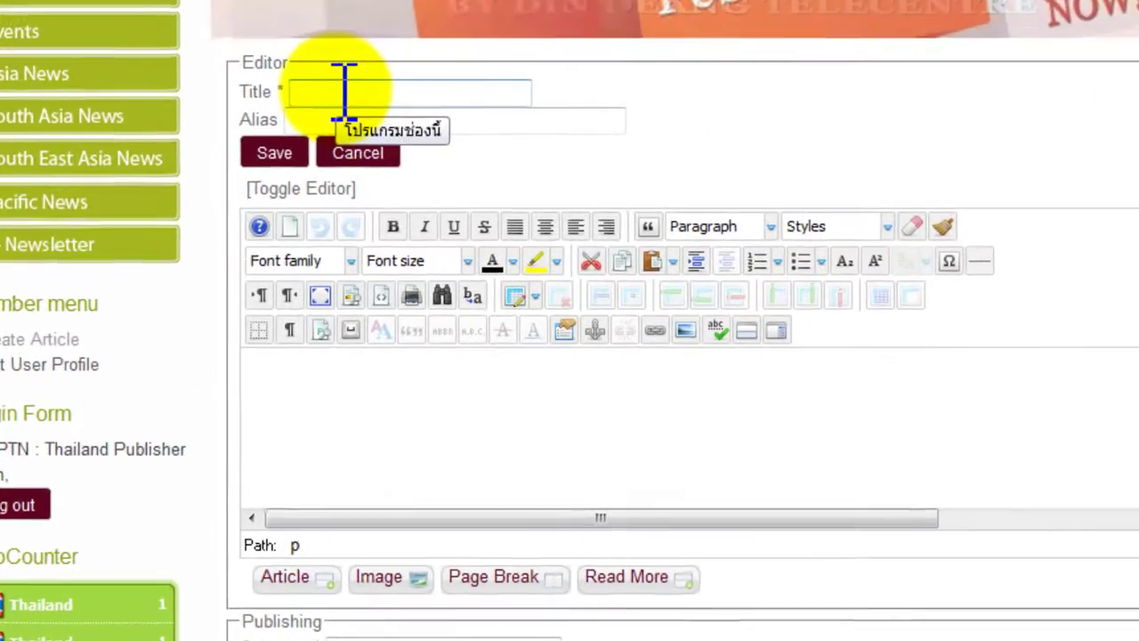
{"action": "type", "text": "Put"}
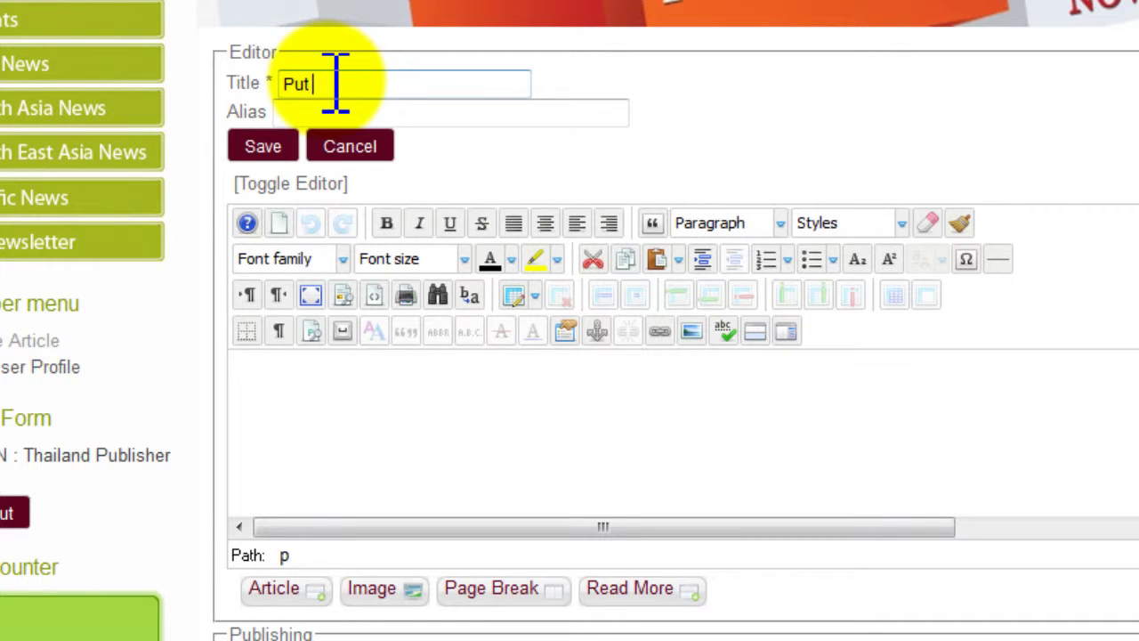
{"action": "type", "text": " your succe"}
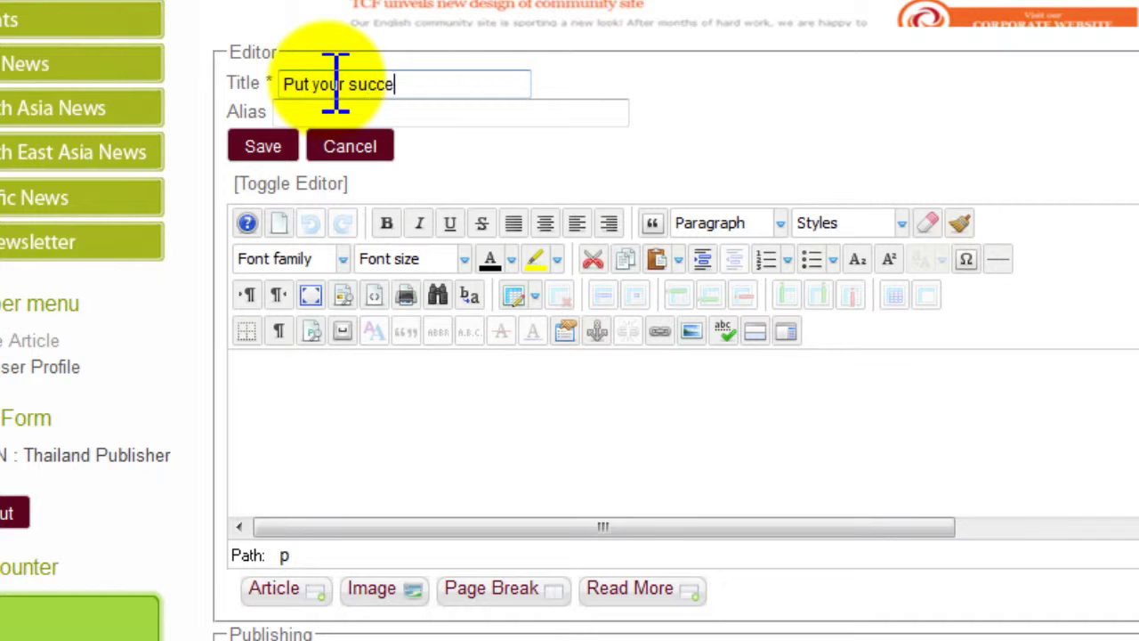
{"action": "type", "text": "ss story"}
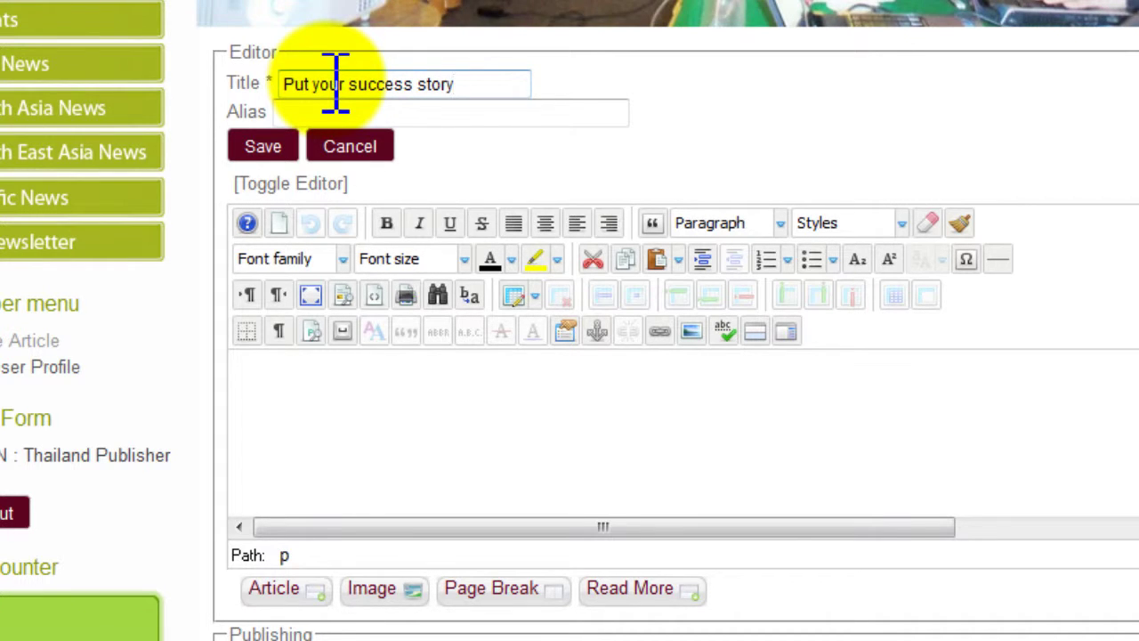
{"action": "type", "text": " name"}
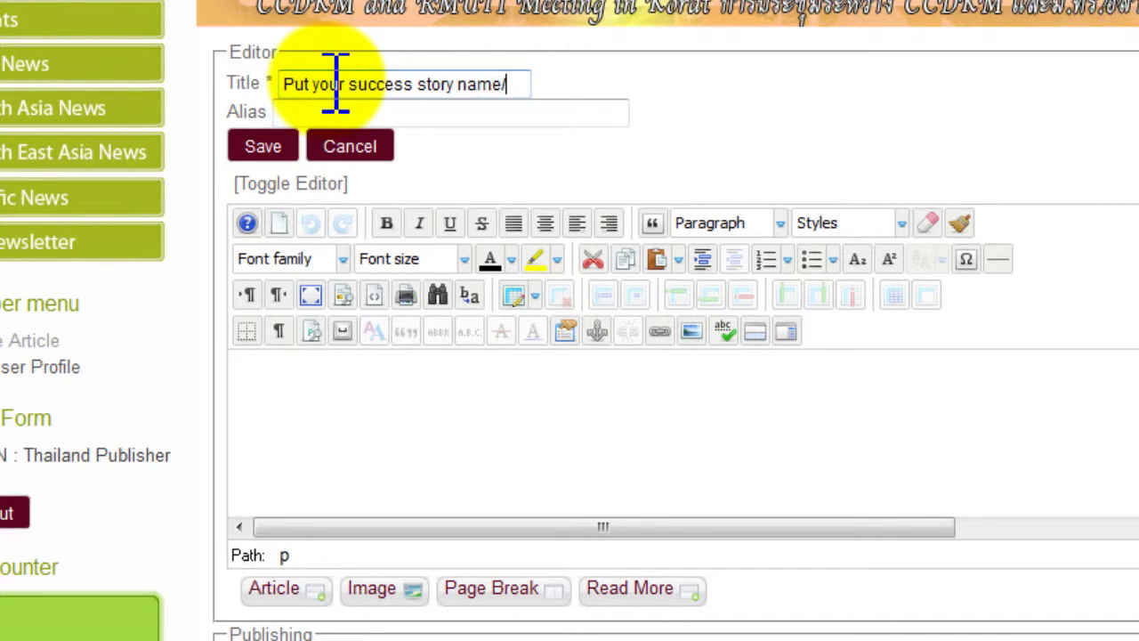
{"action": "type", "text": "/title here"}
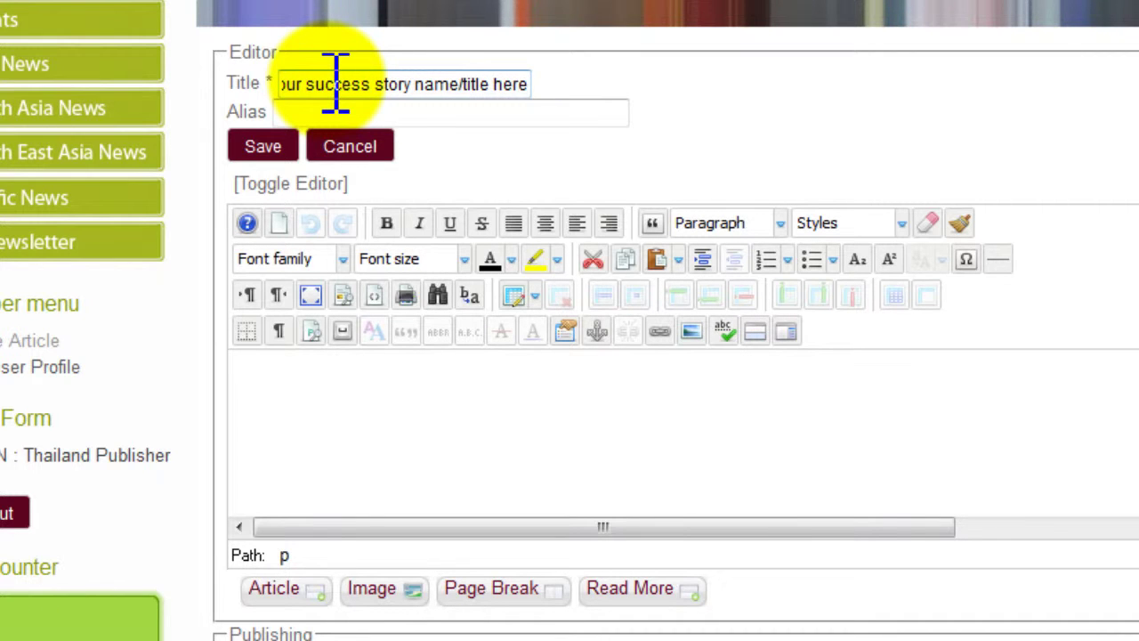
{"action": "type", "text": "."}
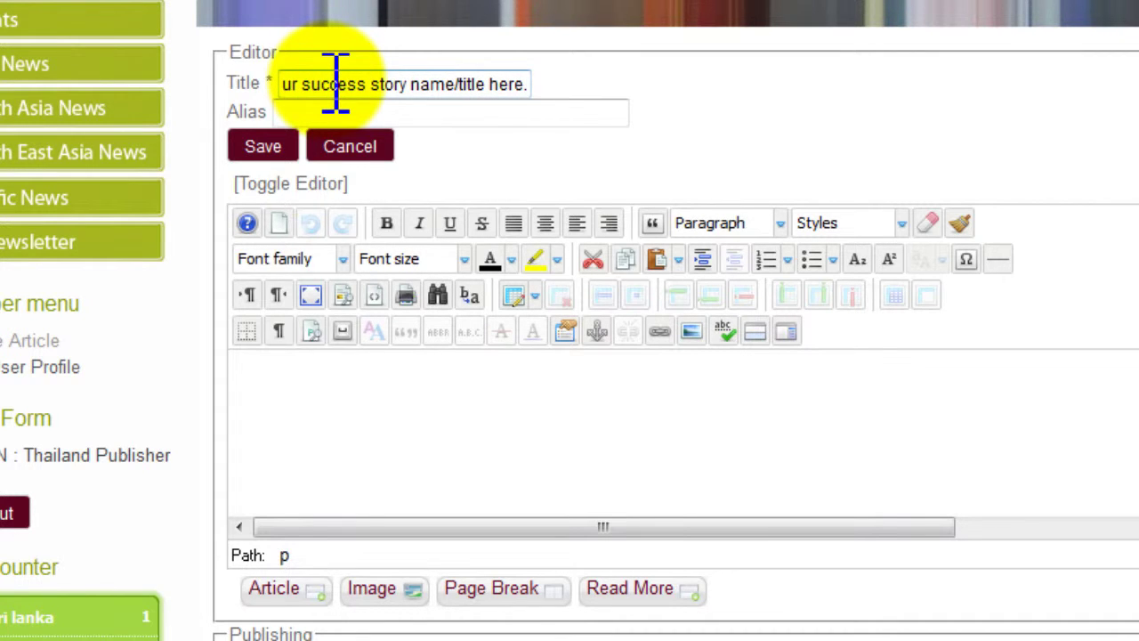
Write "Put your story and images here." as the first paragraph of the article body
{"action": "left_click", "coordinate": [310, 393]}
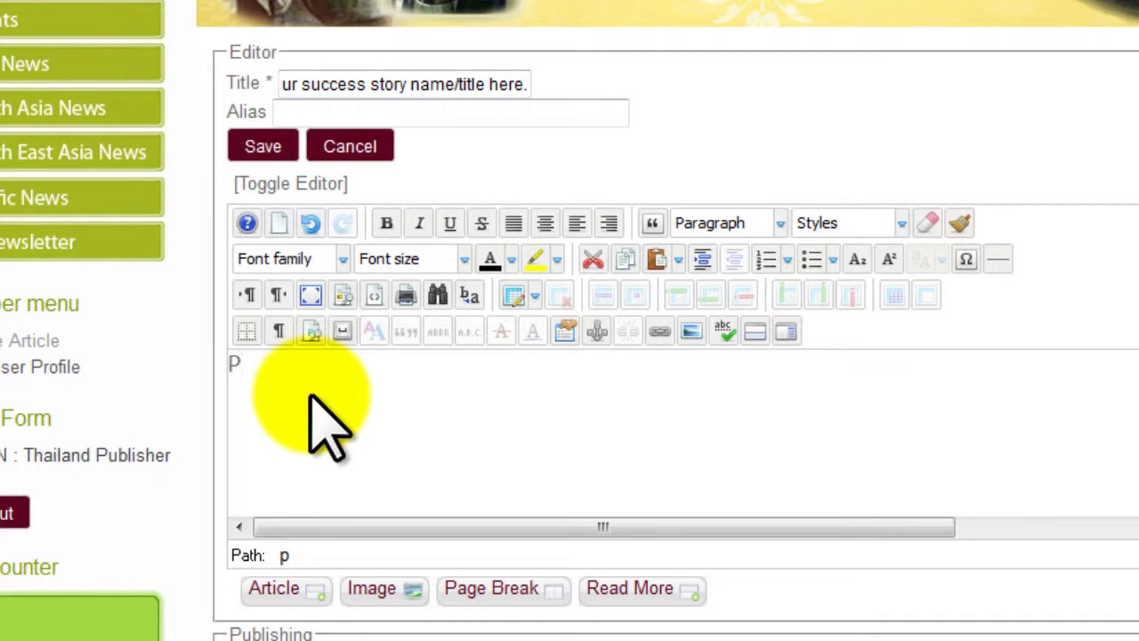
{"action": "type", "text": "Put your"}
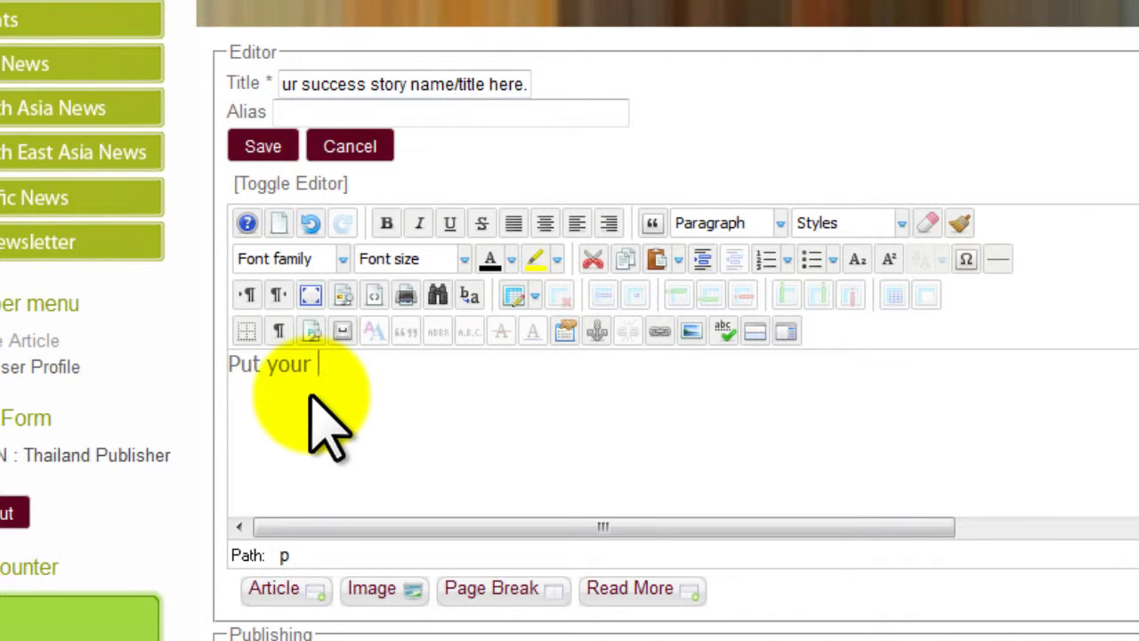
{"action": "type", "text": " story an"}
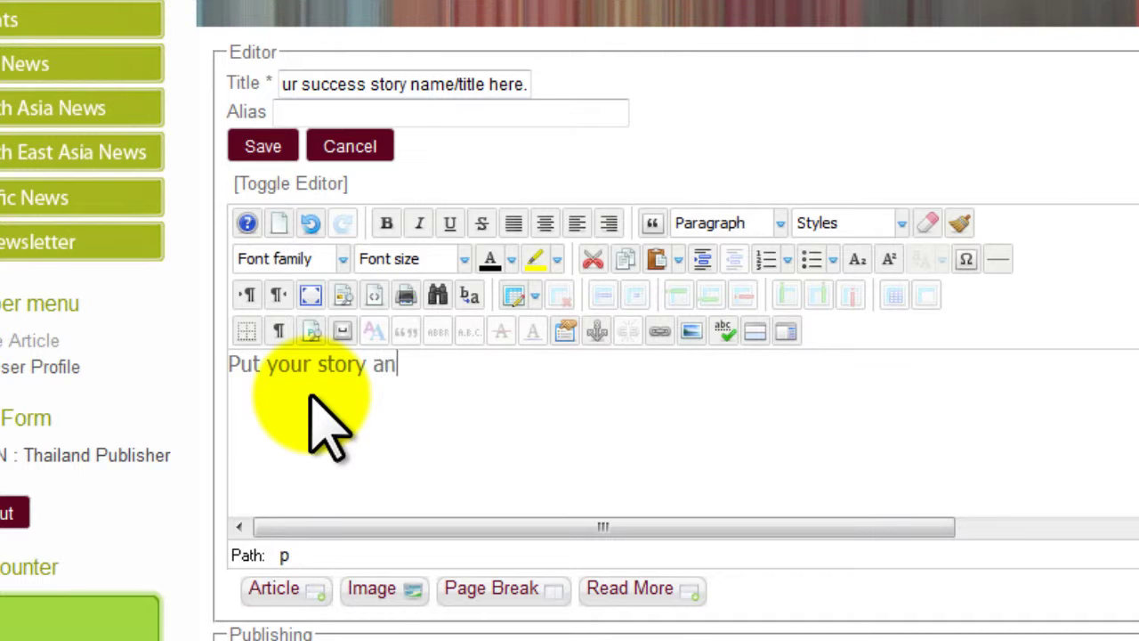
{"action": "type", "text": "d images"}
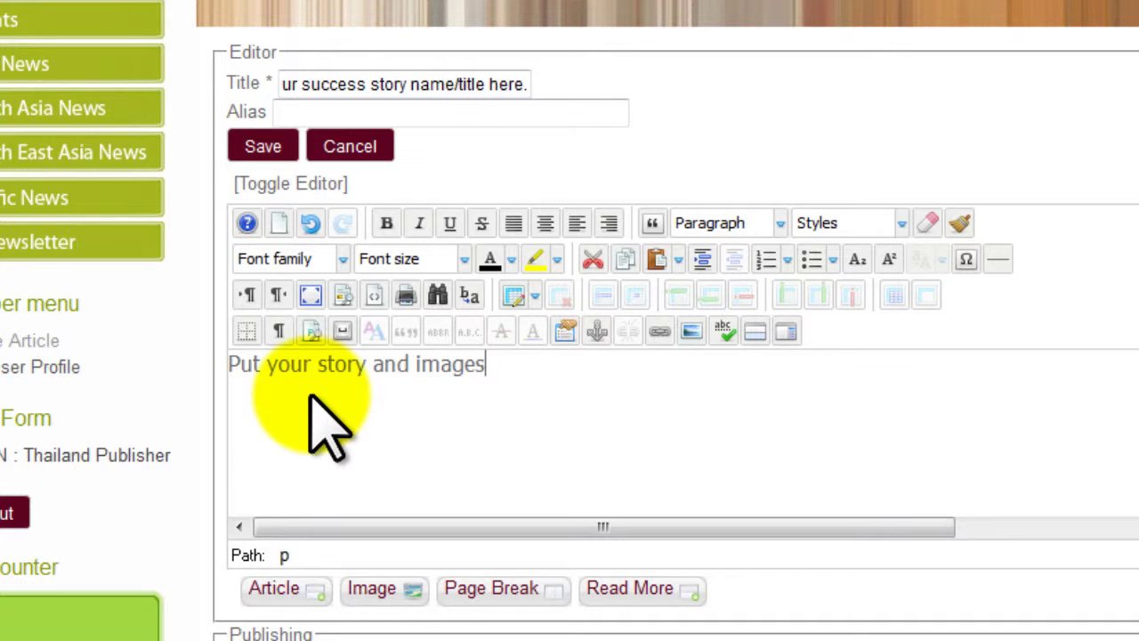
{"action": "type", "text": " here."}
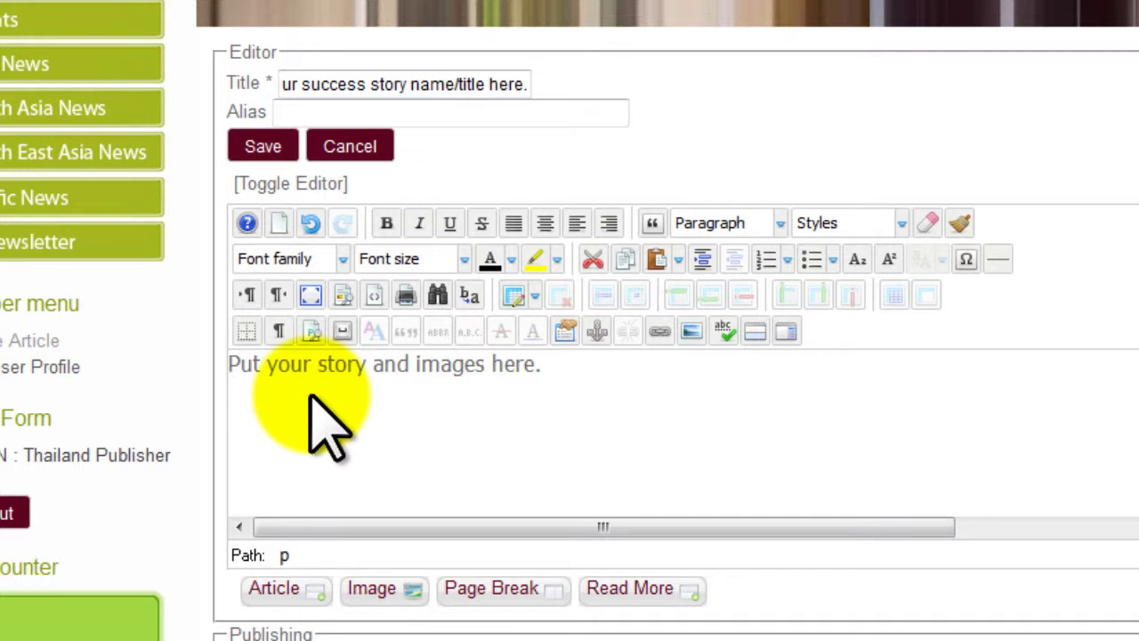
Add two more paragraphs to the article body: "exam." and "If you want to add some image here...."
{"action": "key", "text": "Return"}
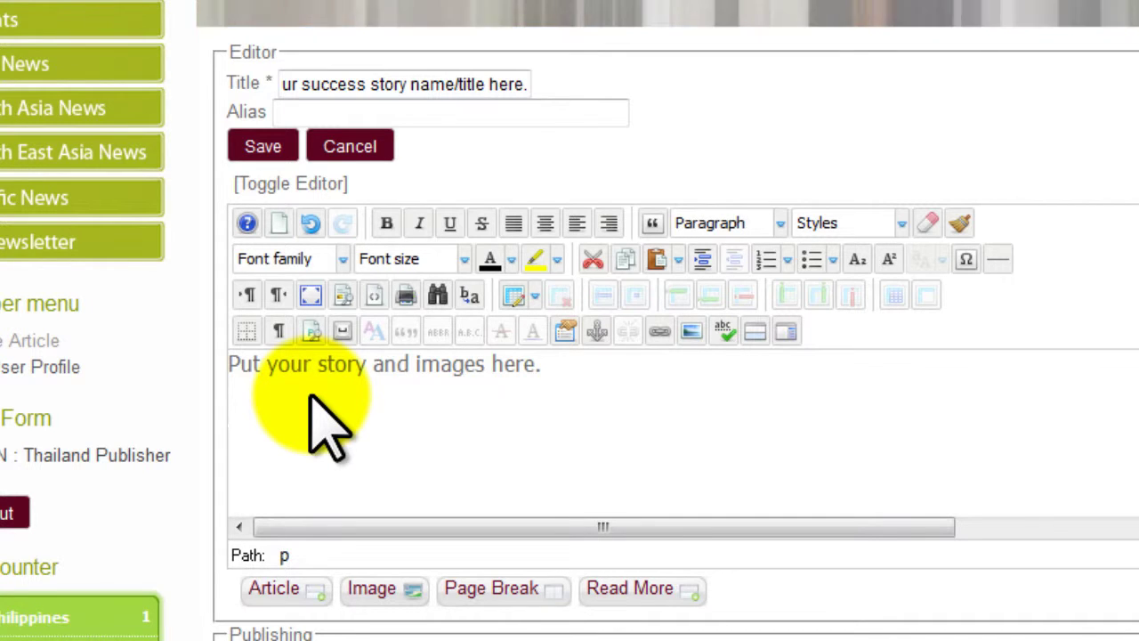
{"action": "type", "text": "exam."}
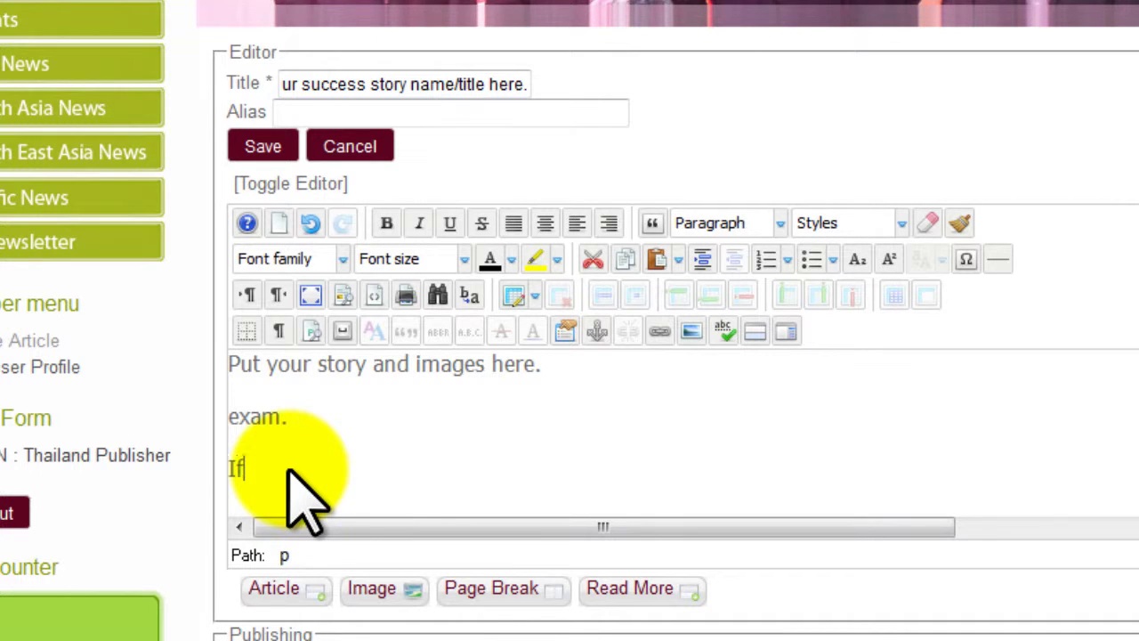
{"action": "type", "text": "u"}
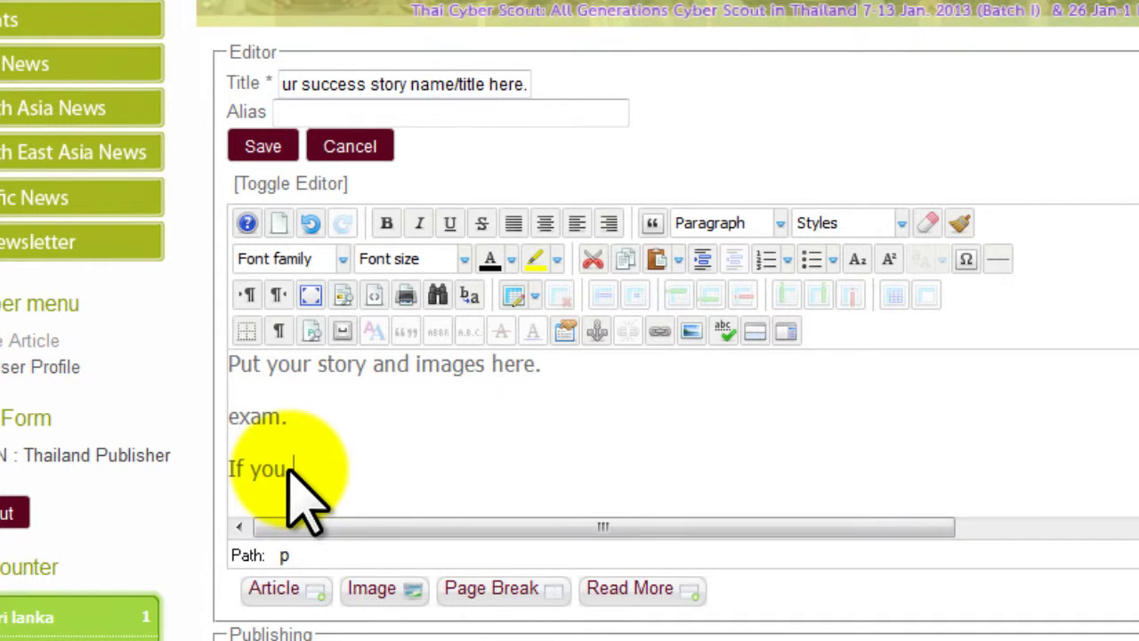
{"action": "type", "text": " wan"}
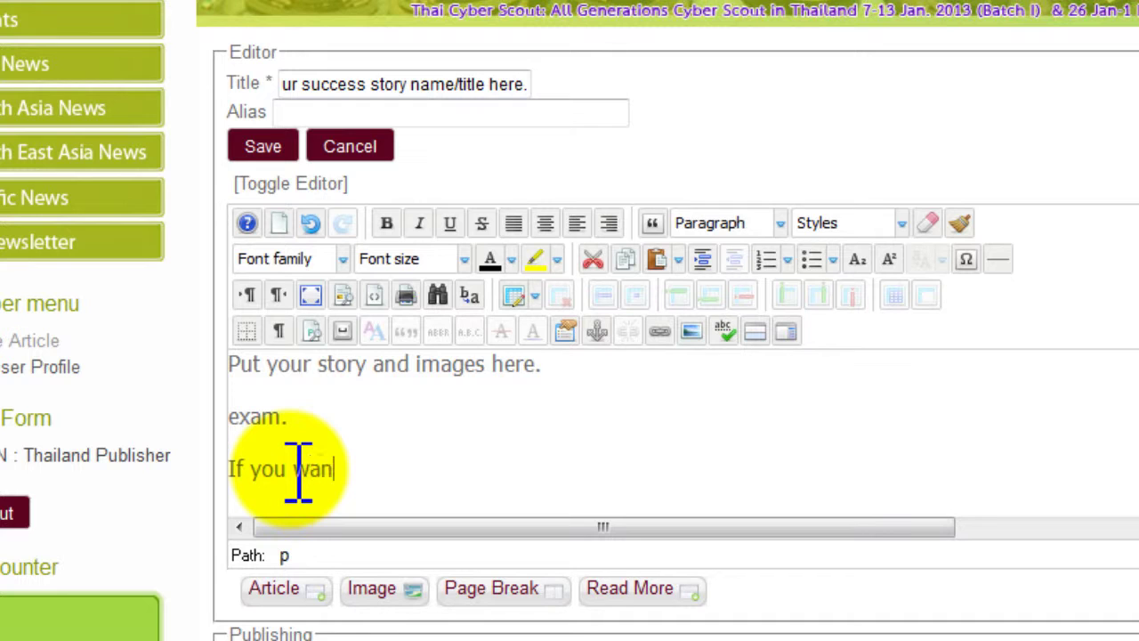
{"action": "type", "text": "t to add"}
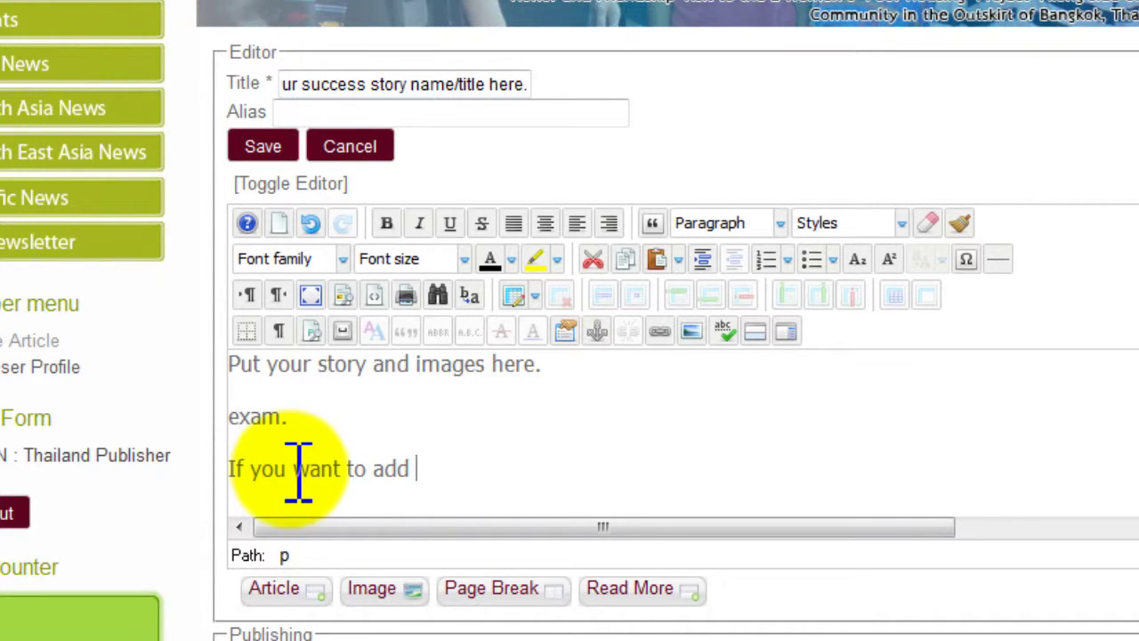
{"action": "type", "text": " some image"}
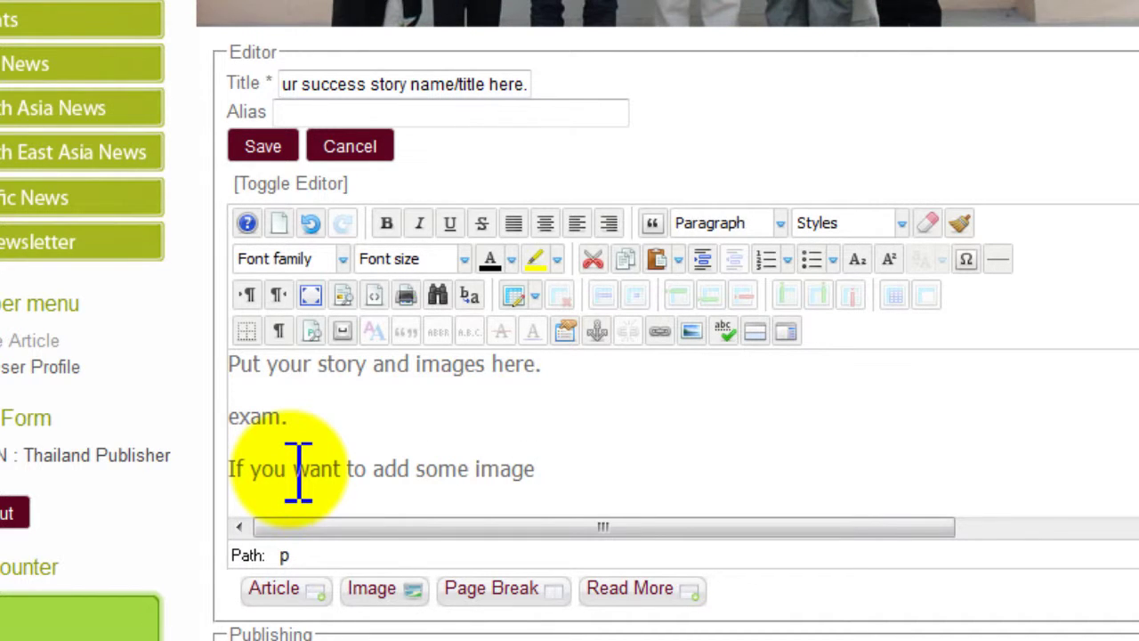
{"action": "type", "text": " here"}
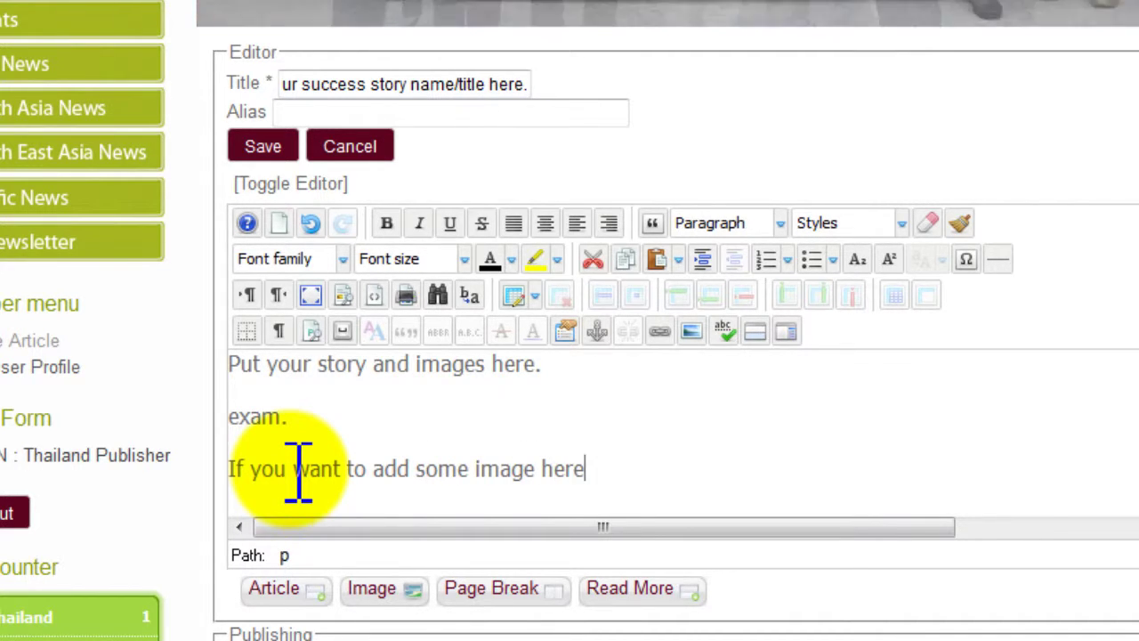
{"action": "type", "text": "...."}
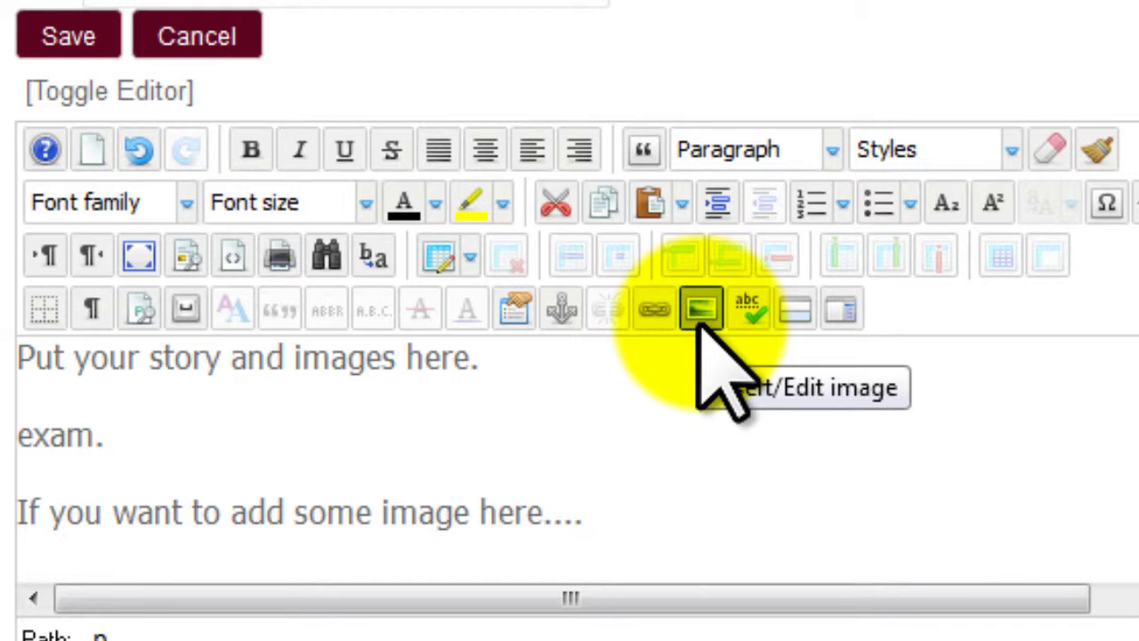
Open the Image Manager for inserting a picture below the "If you want to add some image here...." paragraph
{"action": "left_click", "coordinate": [699, 310]}
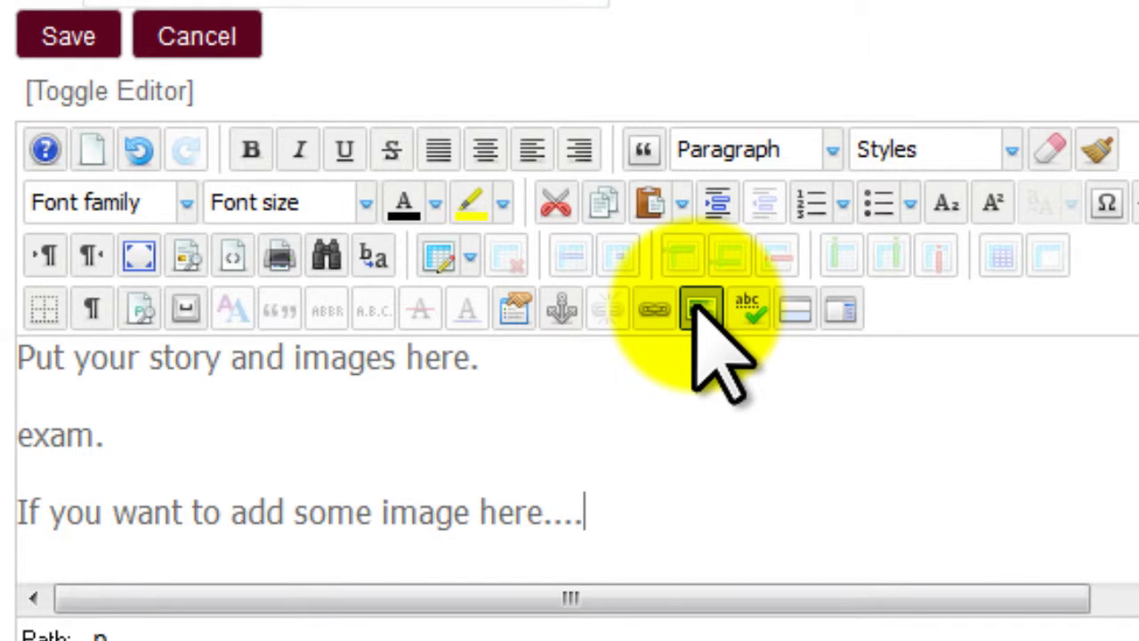
{"action": "left_click", "coordinate": [609, 509]}
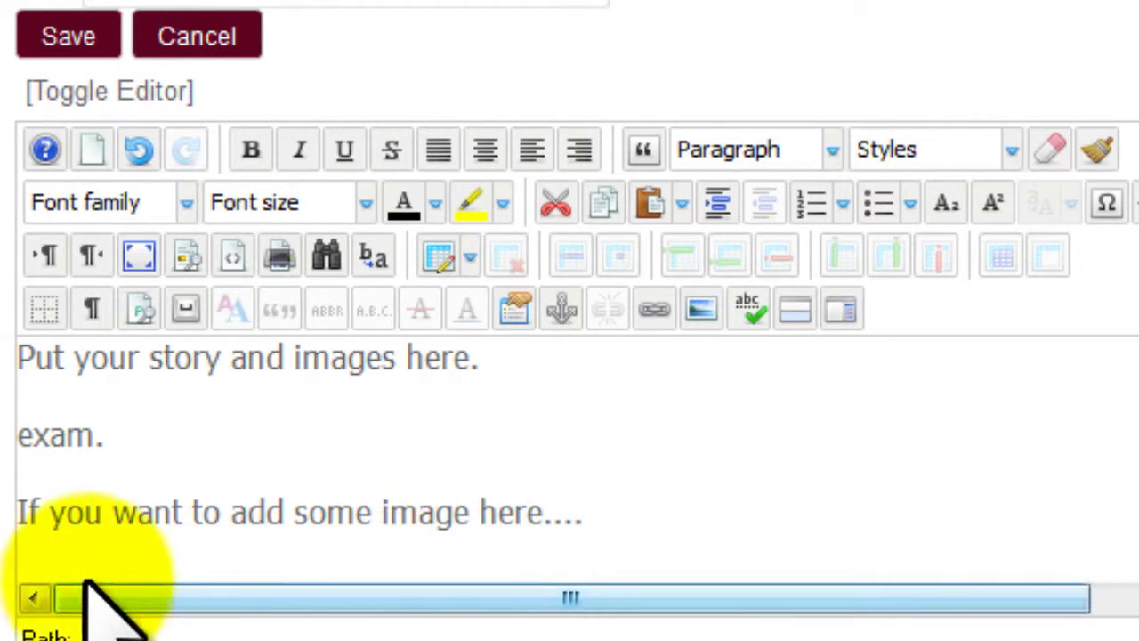
{"action": "left_click", "coordinate": [32, 547]}
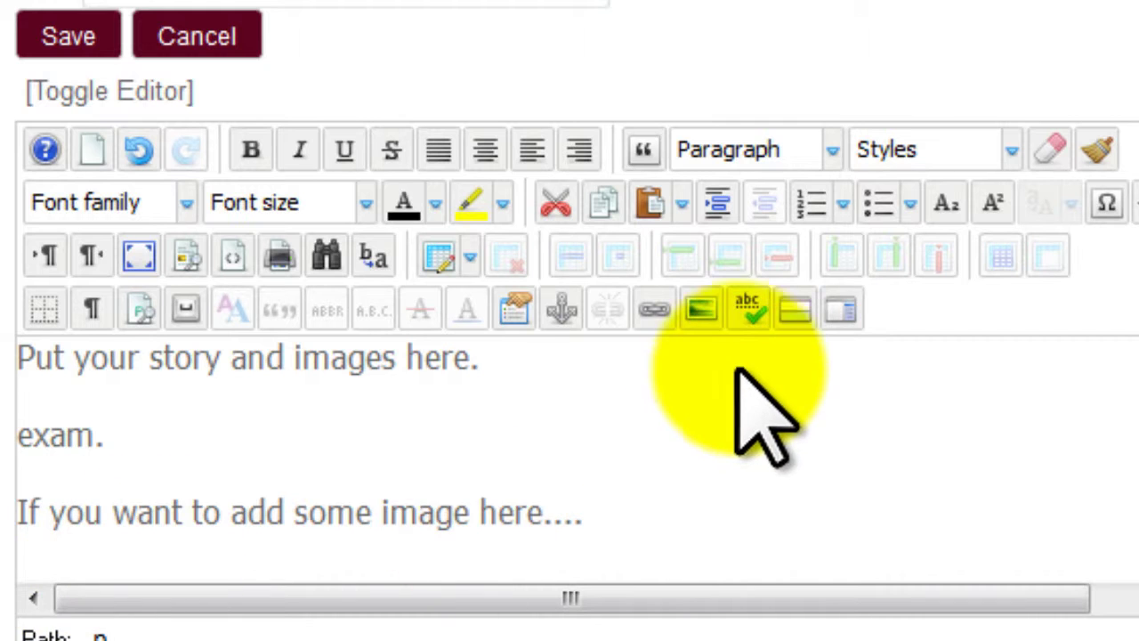
{"action": "left_click", "coordinate": [701, 310]}
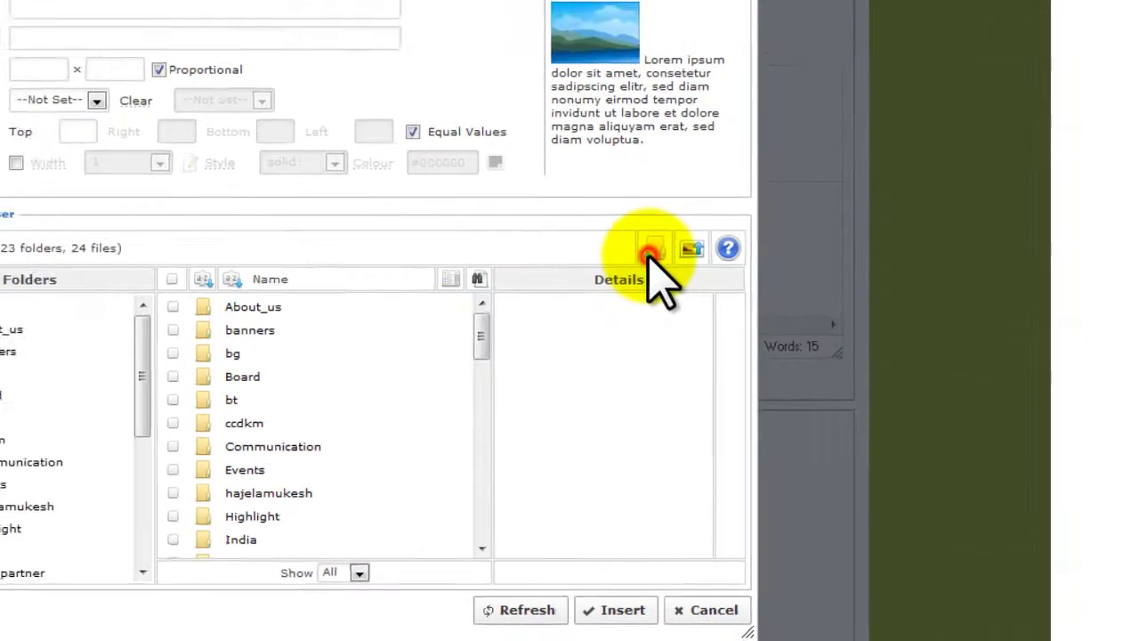
Create a new image folder named "ASIA_Success_Stories" in the root of the file browser
{"action": "left_click", "coordinate": [495, 117]}
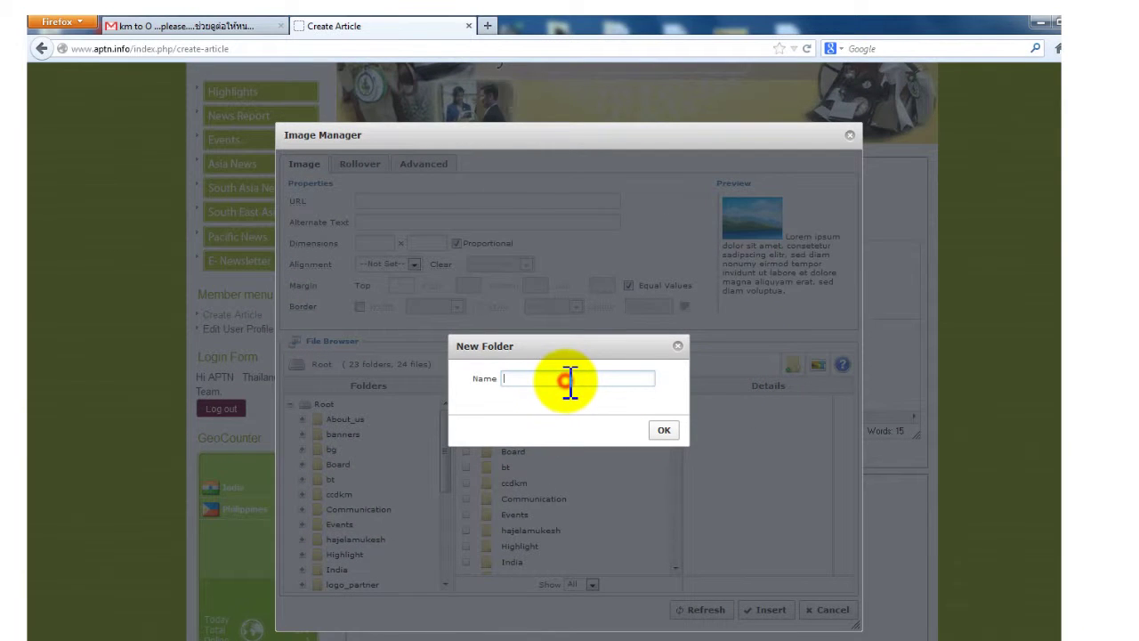
{"action": "type", "text": "ASIA_S"}
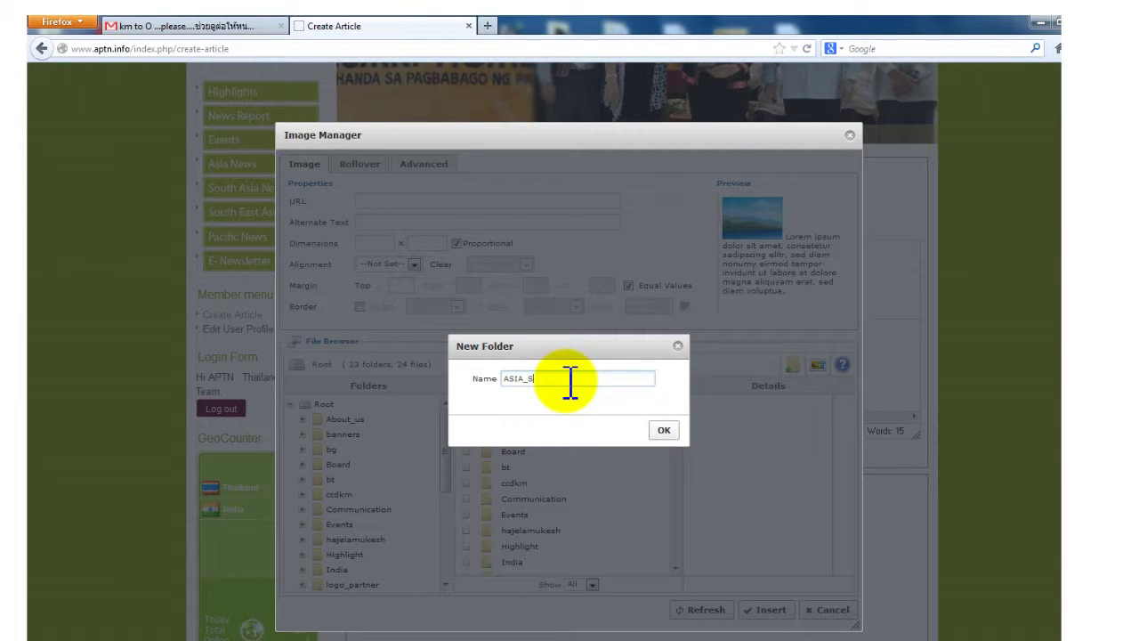
{"action": "type", "text": "uccess_S"}
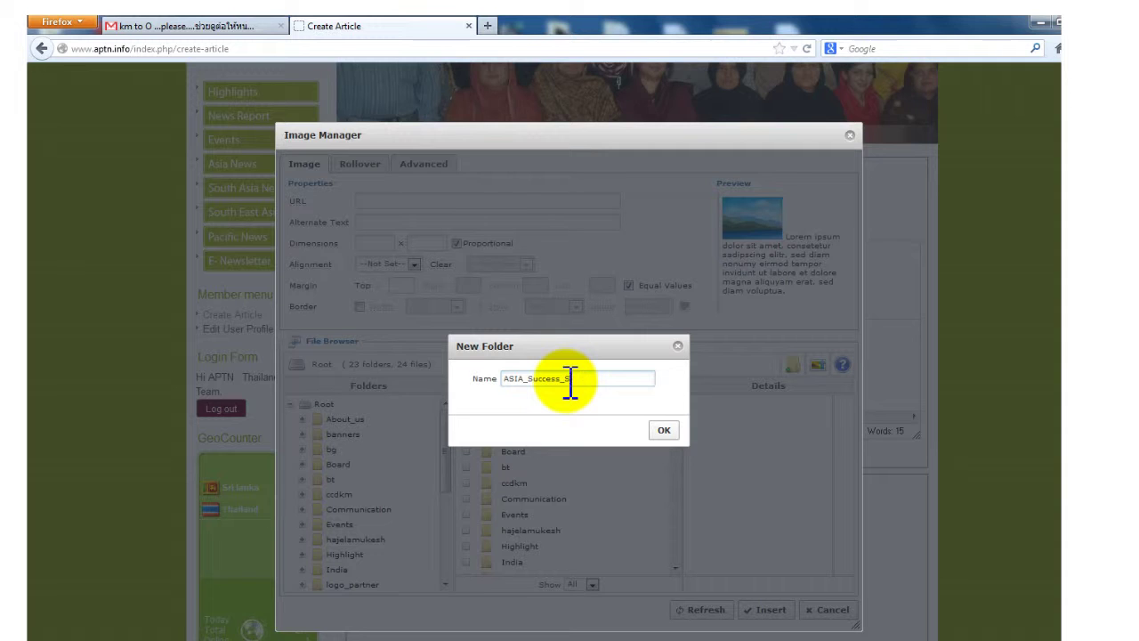
{"action": "type", "text": "to"}
{"action": "type", "text": "ri"}
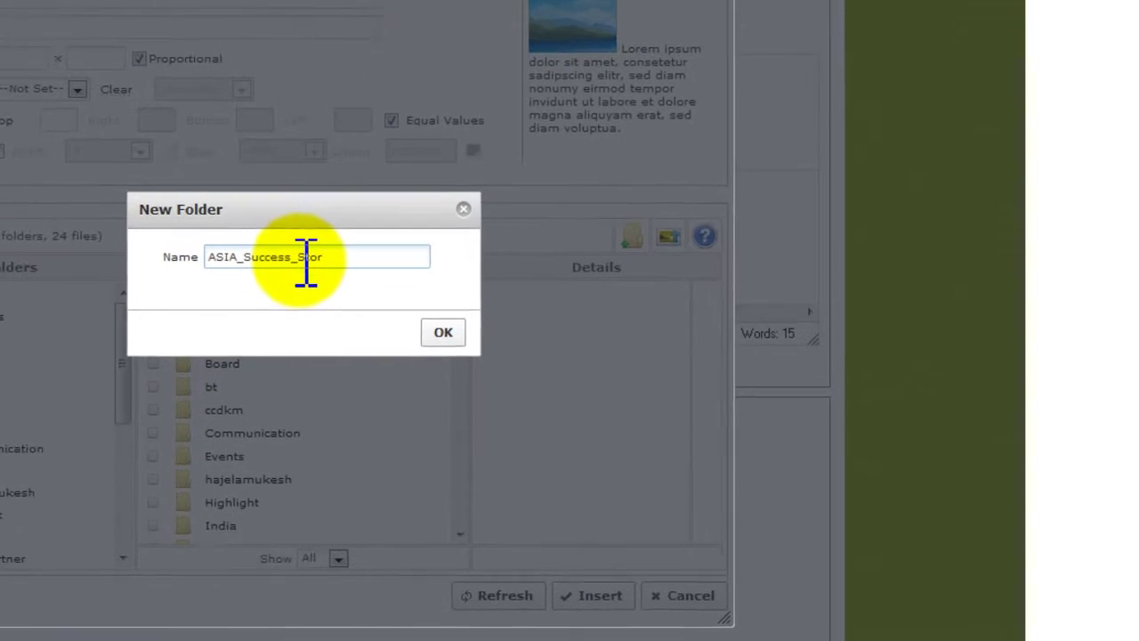
{"action": "type", "text": "es"}
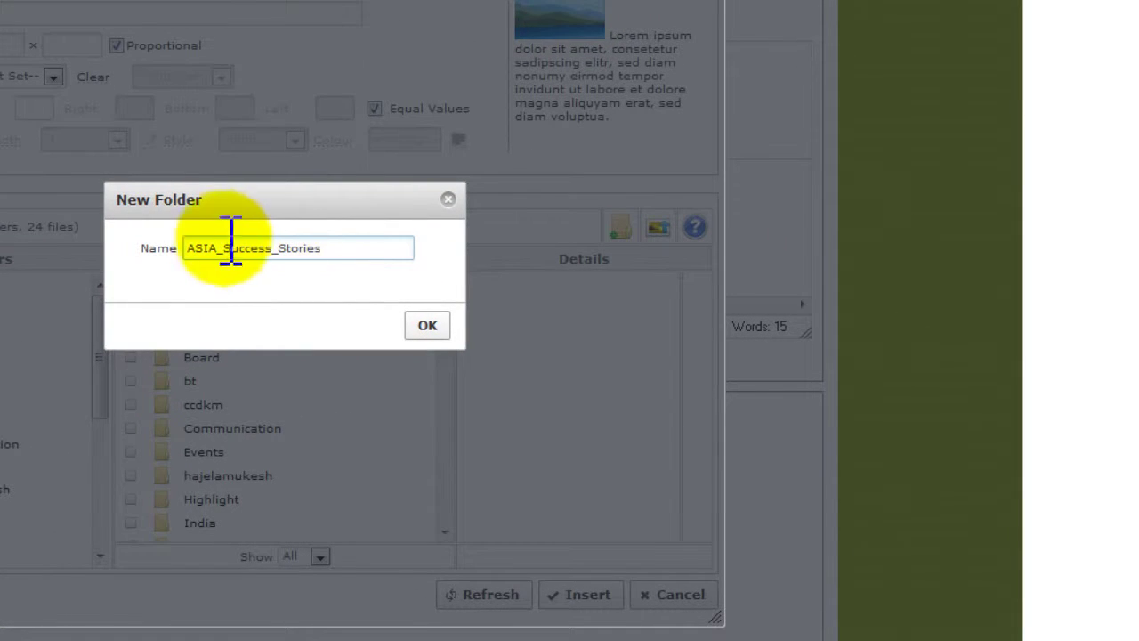
{"action": "left_click_drag", "start_coordinate": [216, 248], "coordinate": [222, 249]}
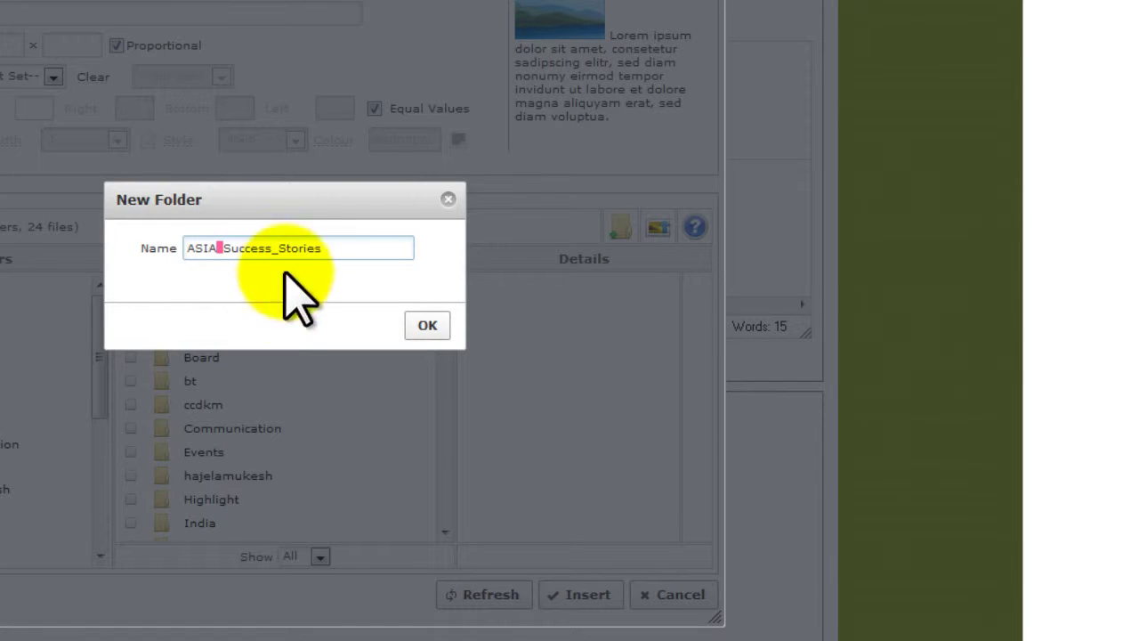
{"action": "left_click", "coordinate": [343, 249]}
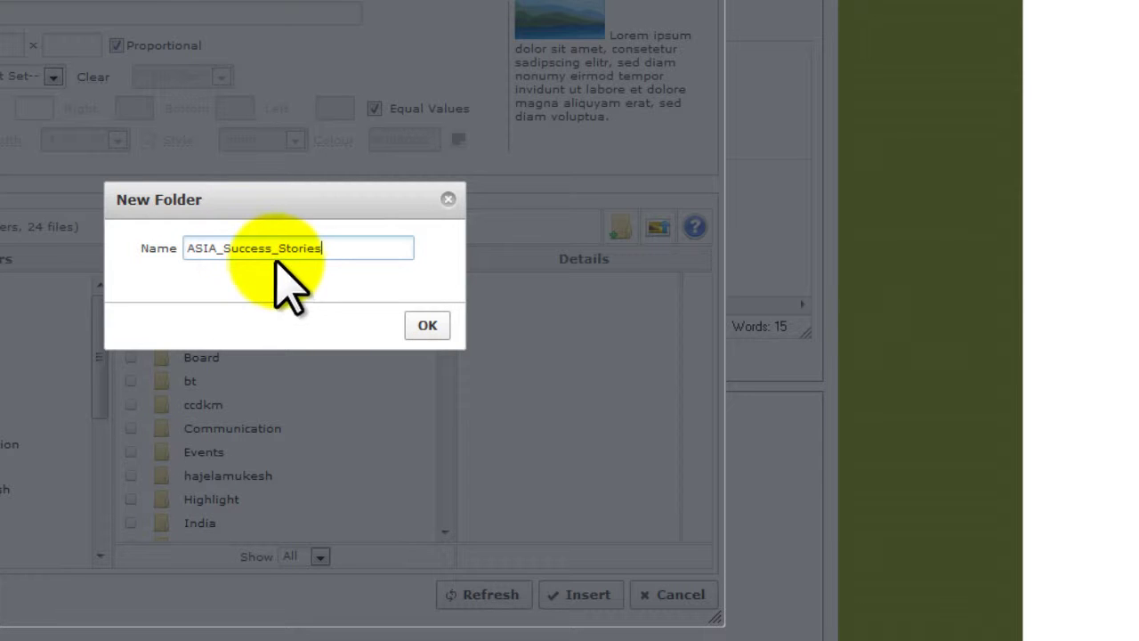
{"action": "left_click", "coordinate": [329, 252]}
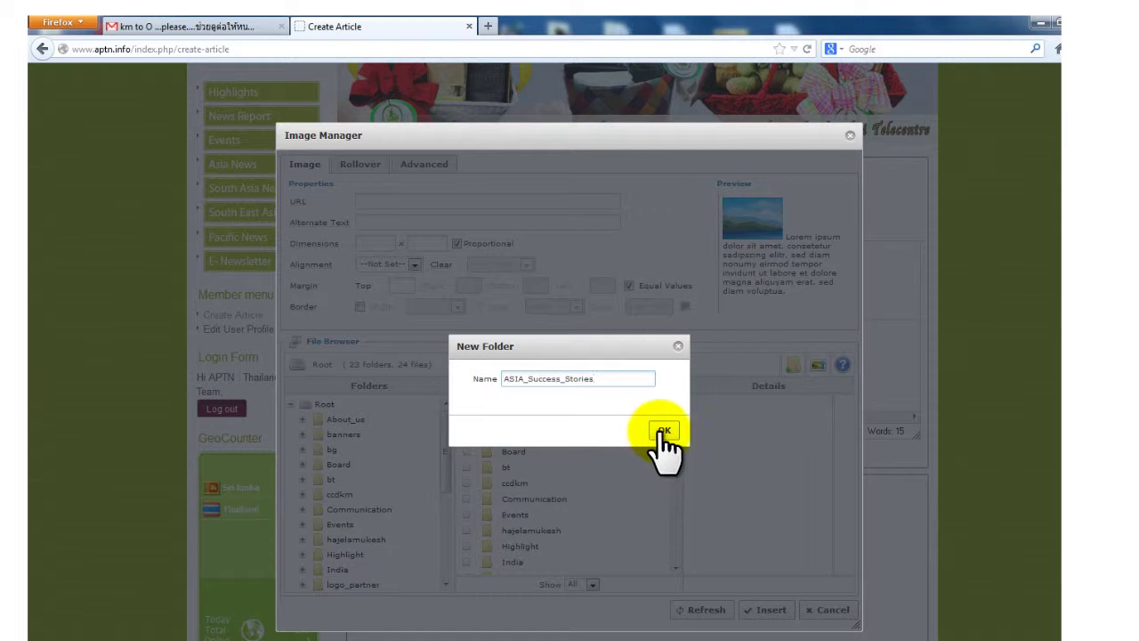
{"action": "left_click", "coordinate": [663, 431]}
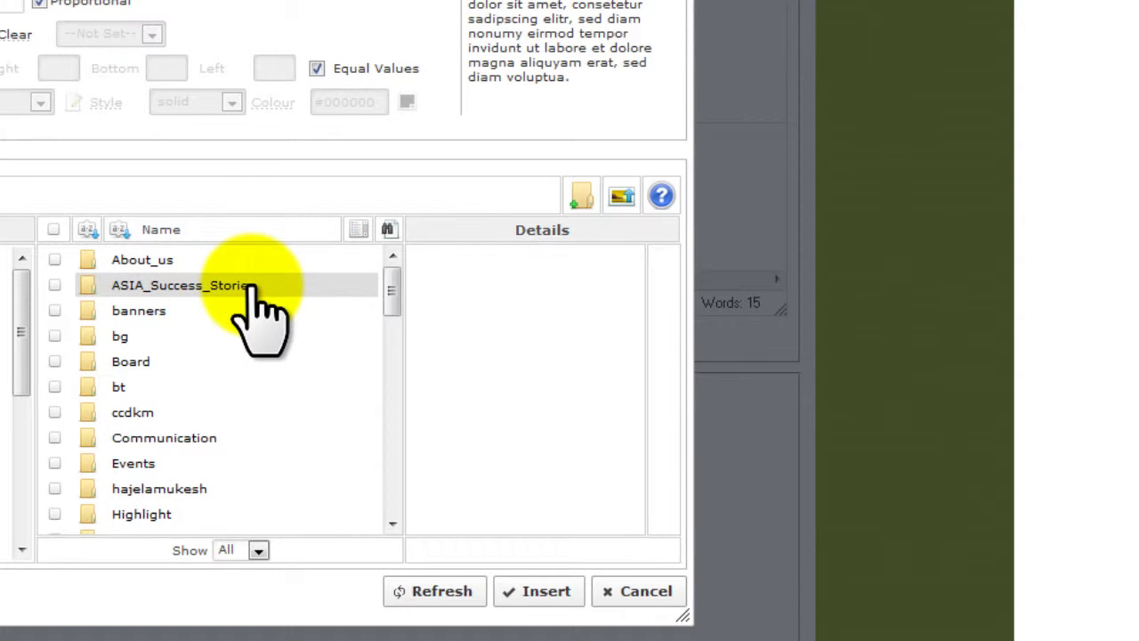
Upload 20120906-thaitelecentre.jpg from the Pictures library into the ASIA_Success_Stories folder
{"action": "double_click", "coordinate": [252, 286]}
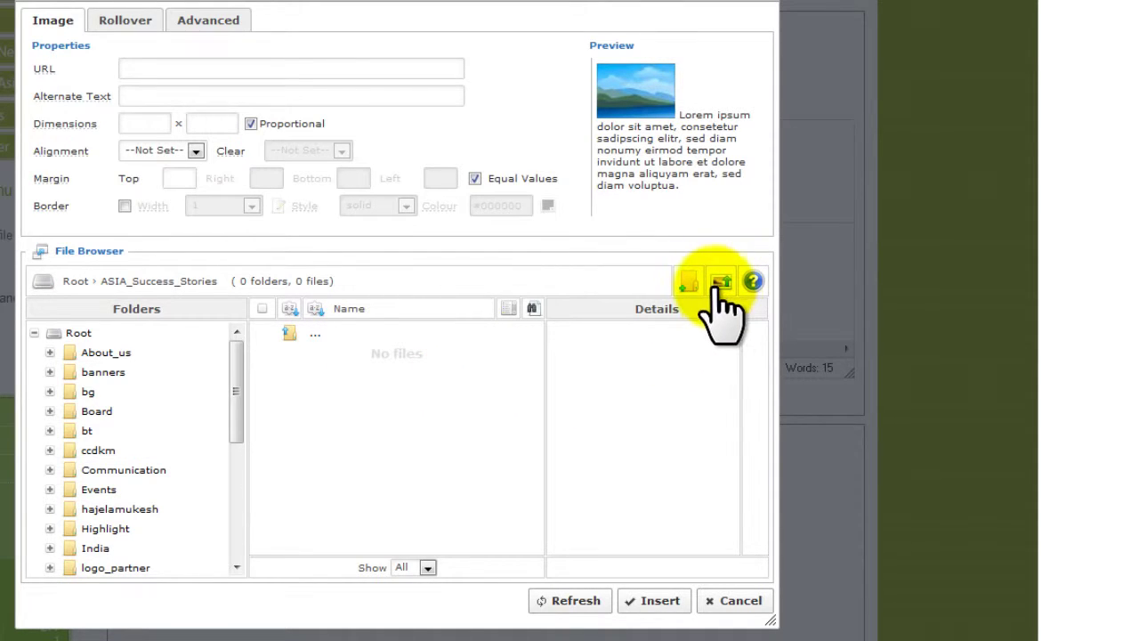
{"action": "left_click", "coordinate": [720, 283]}
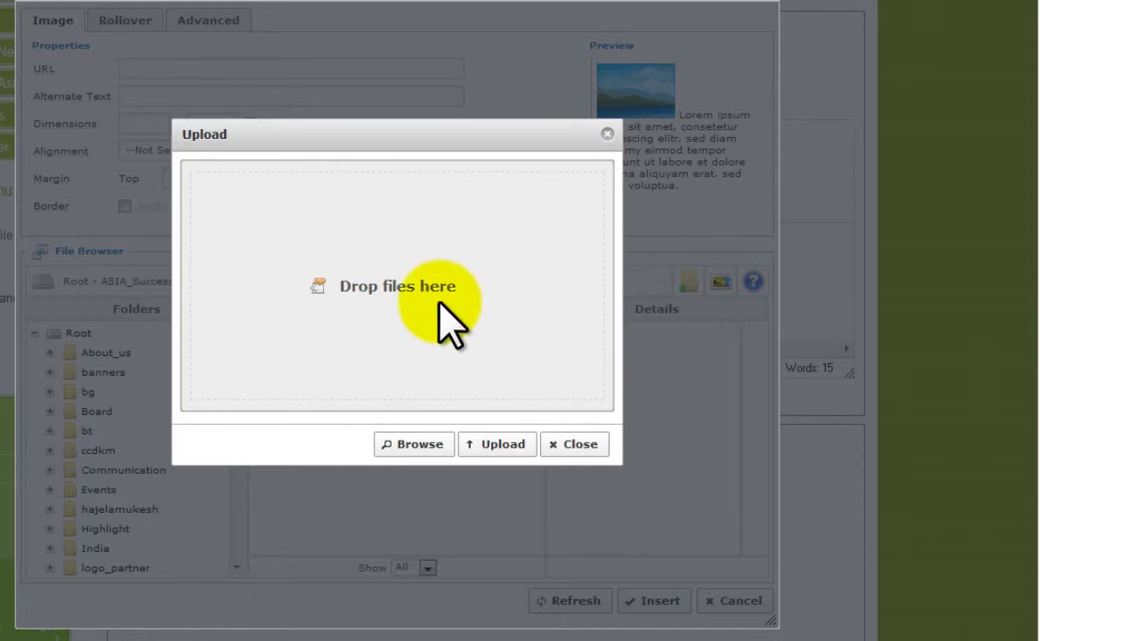
{"action": "left_click", "coordinate": [411, 444]}
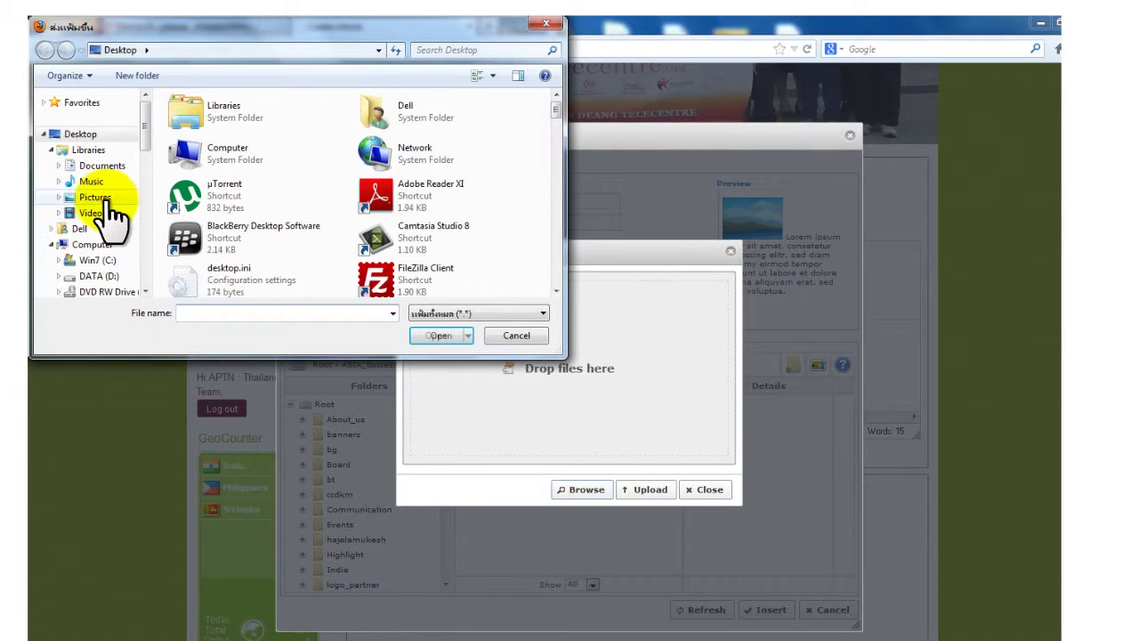
{"action": "left_click", "coordinate": [96, 198]}
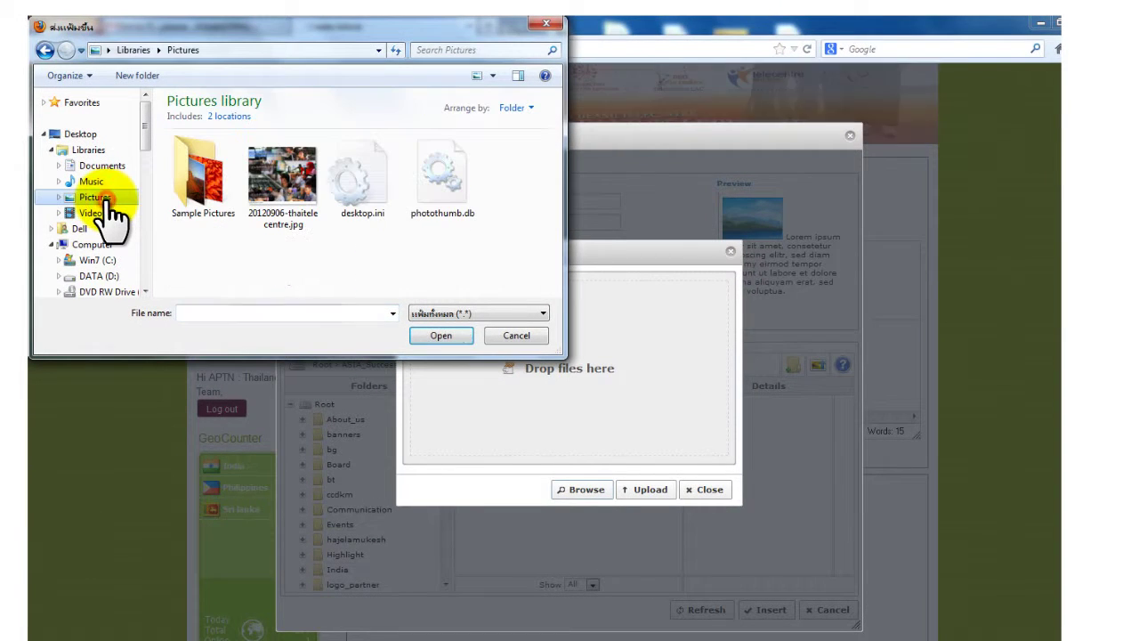
{"action": "left_click", "coordinate": [280, 178]}
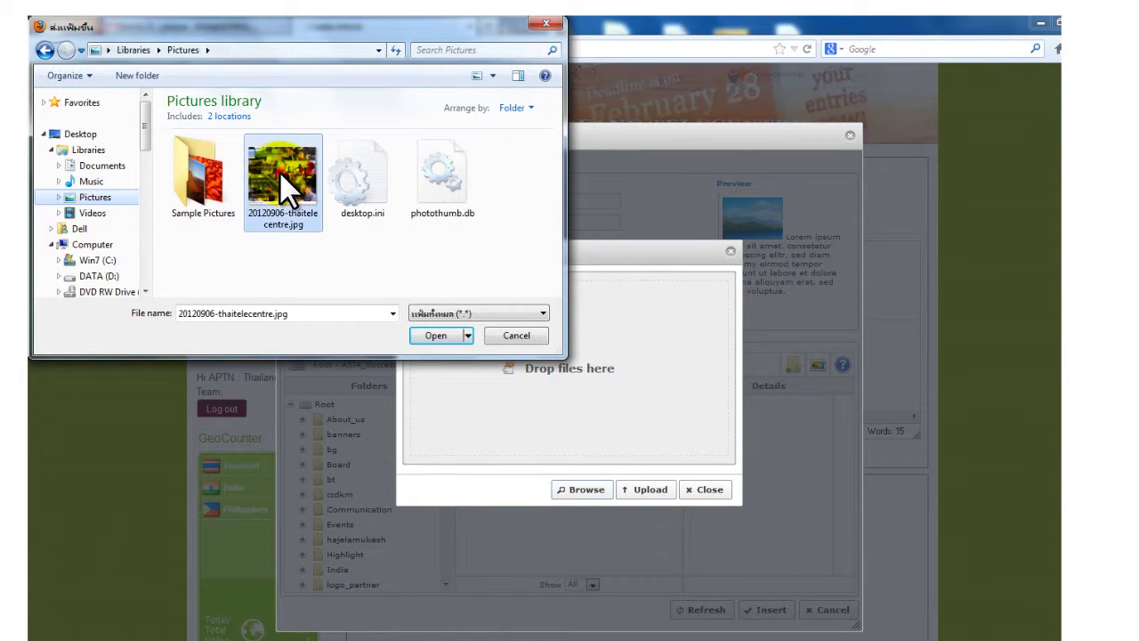
{"action": "left_click", "coordinate": [448, 335]}
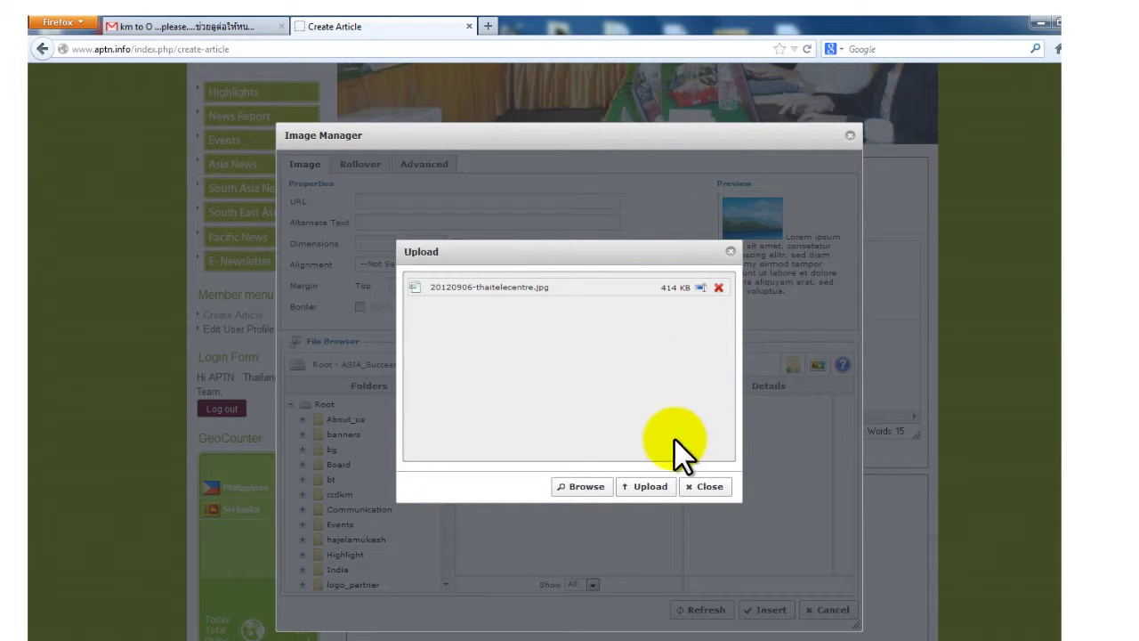
{"action": "left_click", "coordinate": [650, 486]}
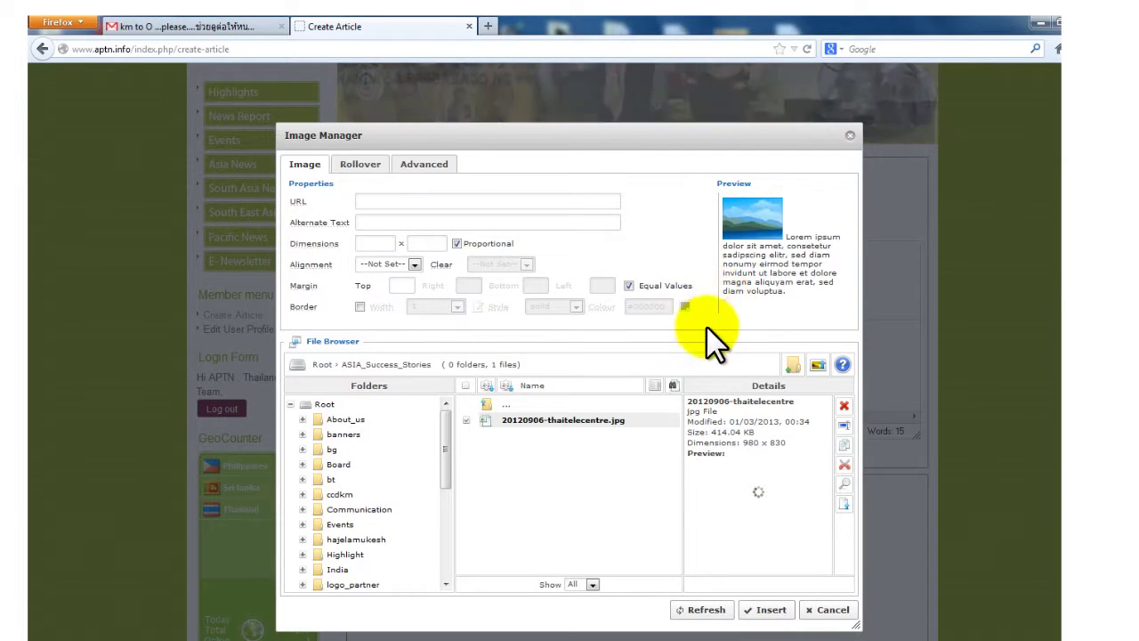
Insert the uploaded 20120906-thaitelecentre.jpg image into the article body
{"action": "left_click", "coordinate": [541, 425]}
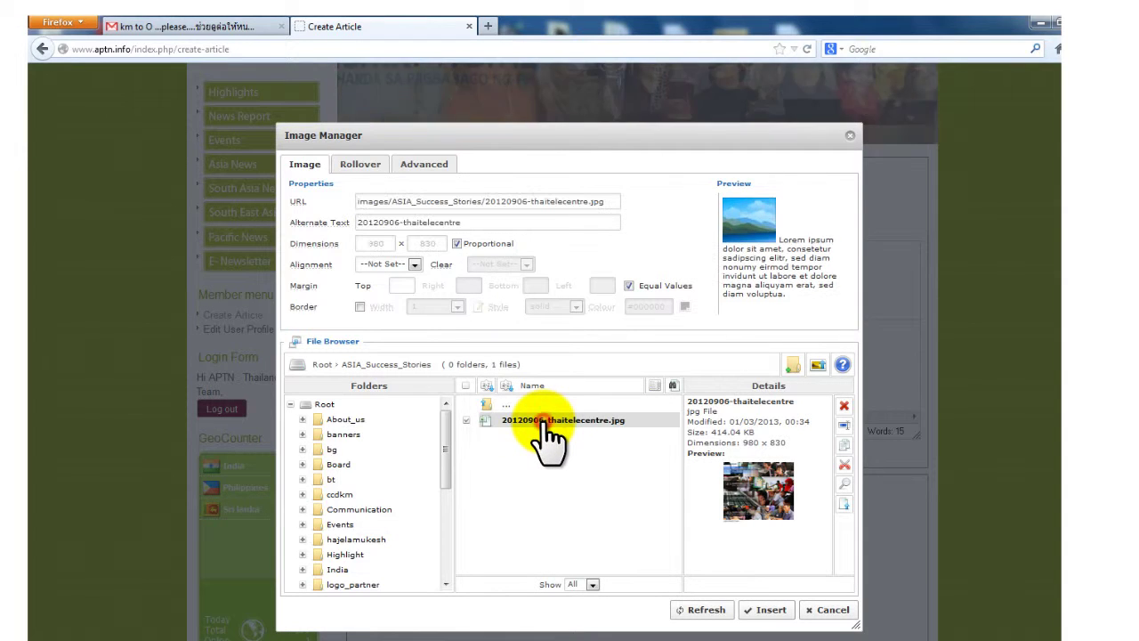
{"action": "left_click_drag", "start_coordinate": [545, 436], "coordinate": [508, 191]}
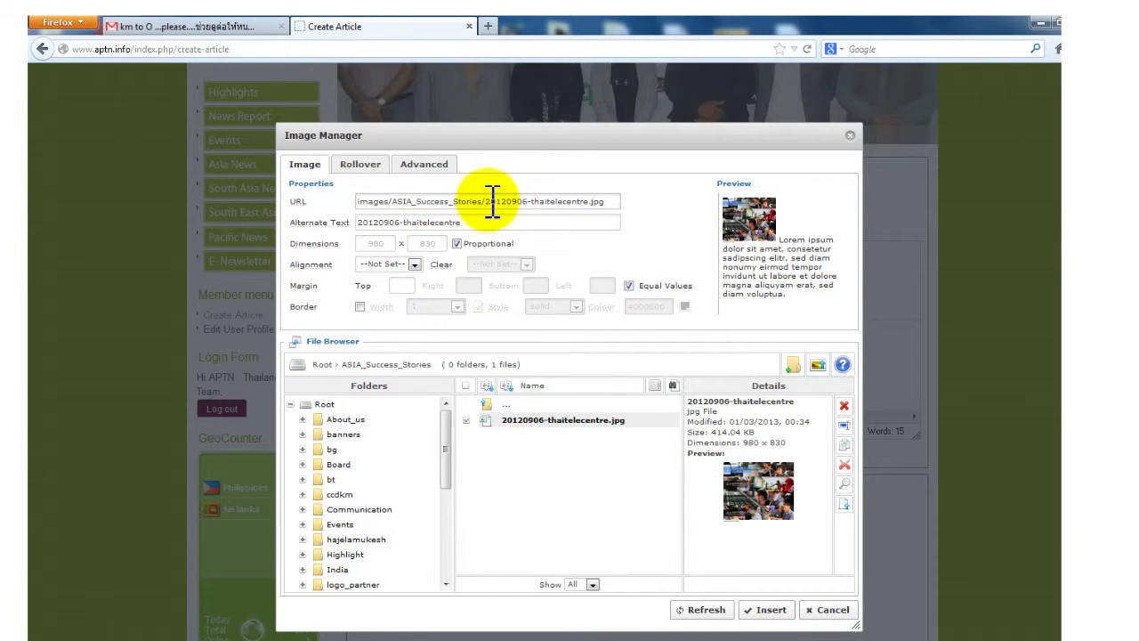
{"action": "left_click", "coordinate": [773, 610]}
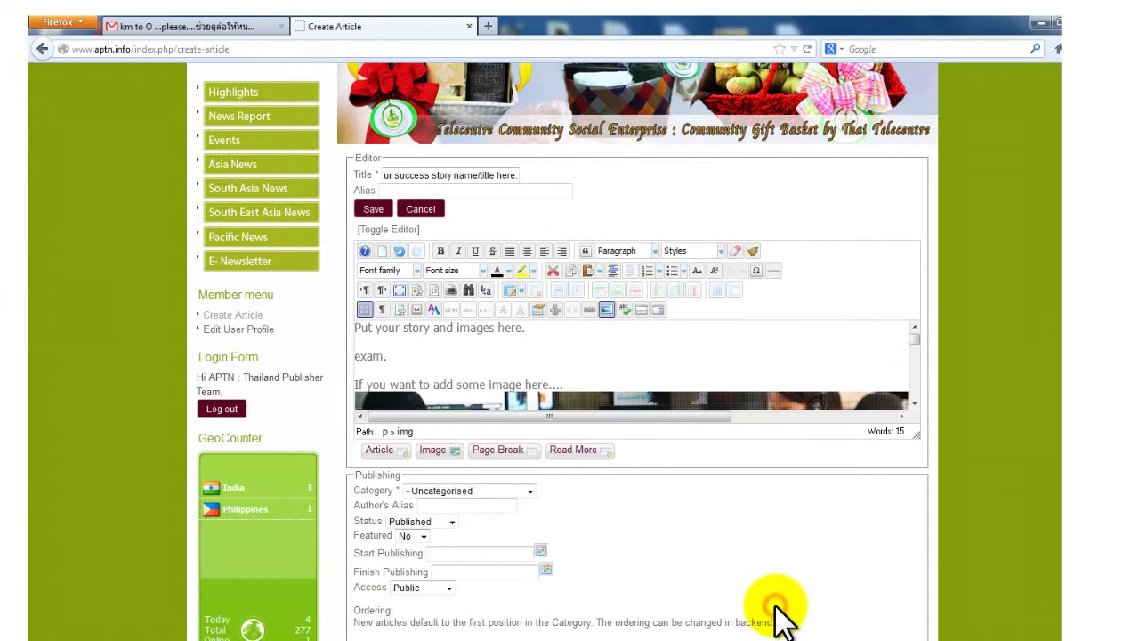
Make the article's editing area taller to show more of the inserted image
{"action": "left_click", "coordinate": [581, 378]}
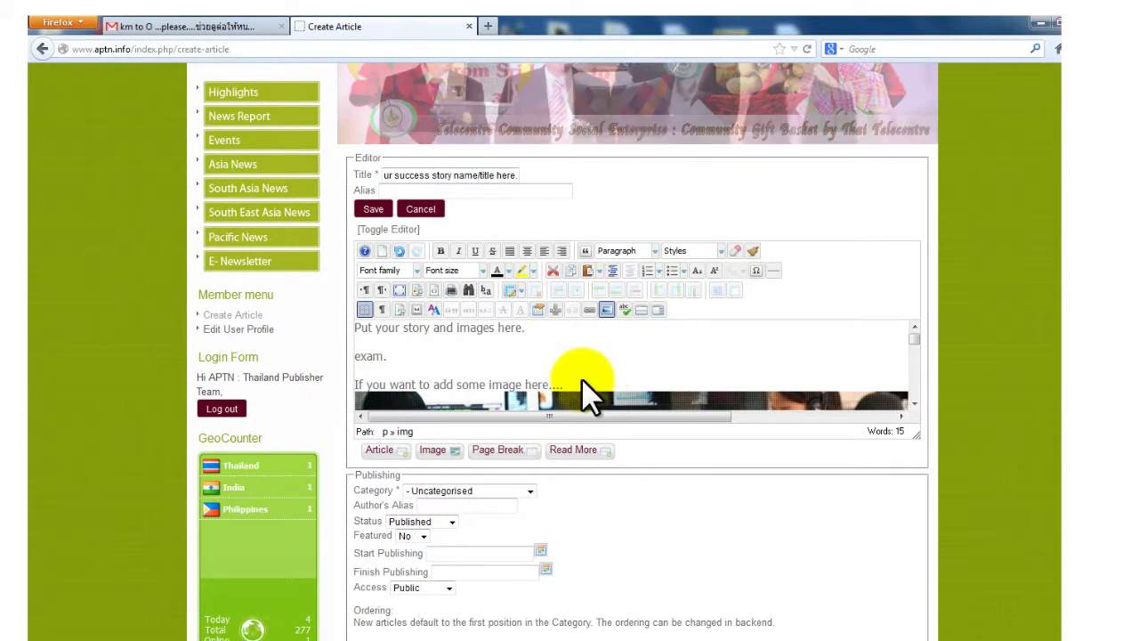
{"action": "scroll", "coordinate": [623, 383], "scroll_direction": "down", "scroll_amount": 3}
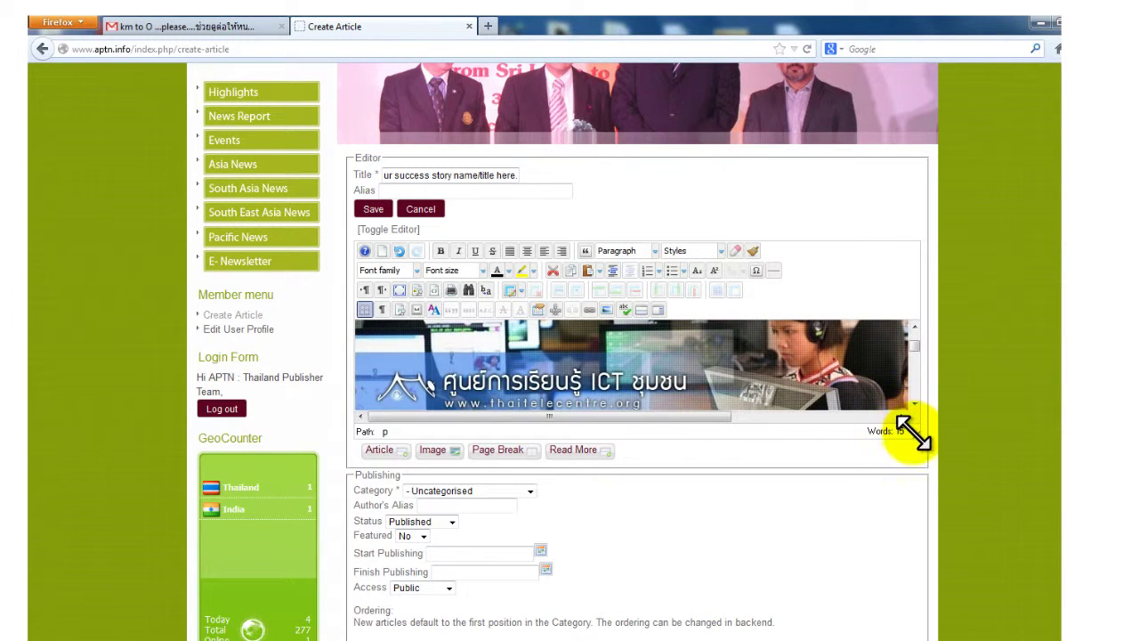
{"action": "left_click_drag", "start_coordinate": [910, 433], "coordinate": [911, 548]}
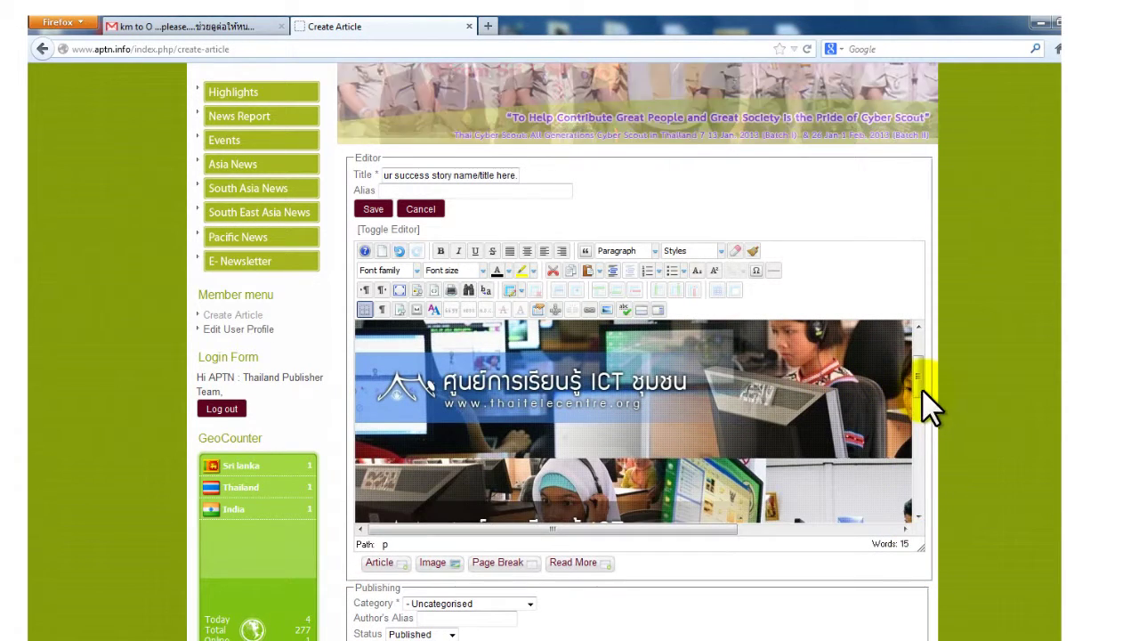
{"action": "left_click_drag", "start_coordinate": [919, 427], "coordinate": [919, 503]}
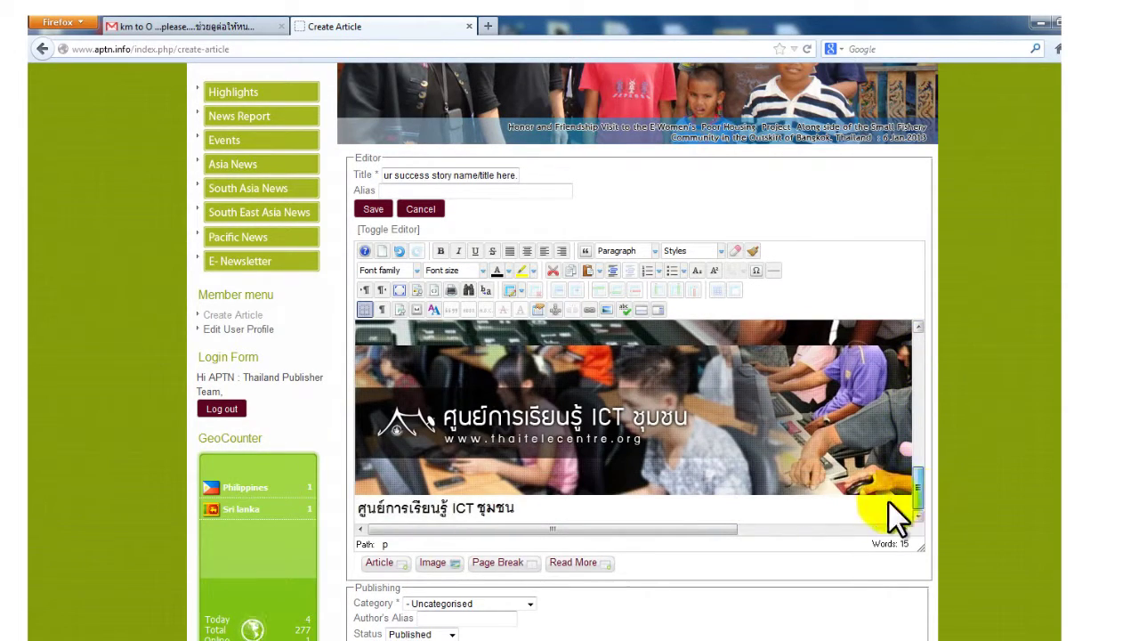
Add the paragraph "and type more text or add another images" below the inserted image
{"action": "left_click", "coordinate": [591, 504]}
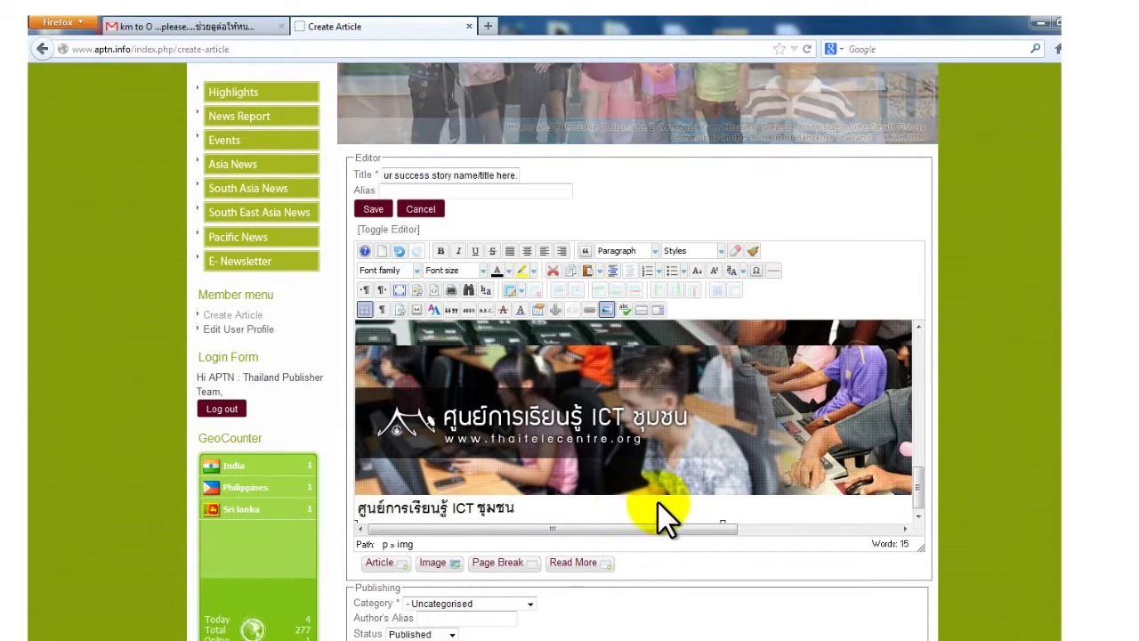
{"action": "scroll", "coordinate": [657, 501], "scroll_direction": "up", "scroll_amount": 3}
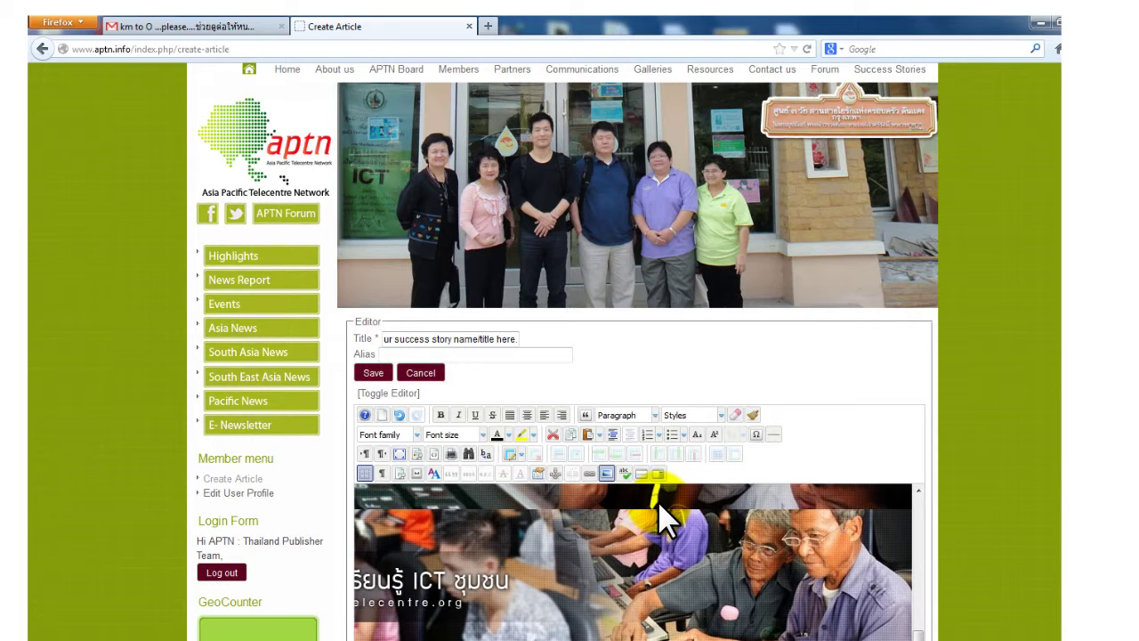
{"action": "scroll", "coordinate": [657, 500], "scroll_direction": "down", "scroll_amount": 2}
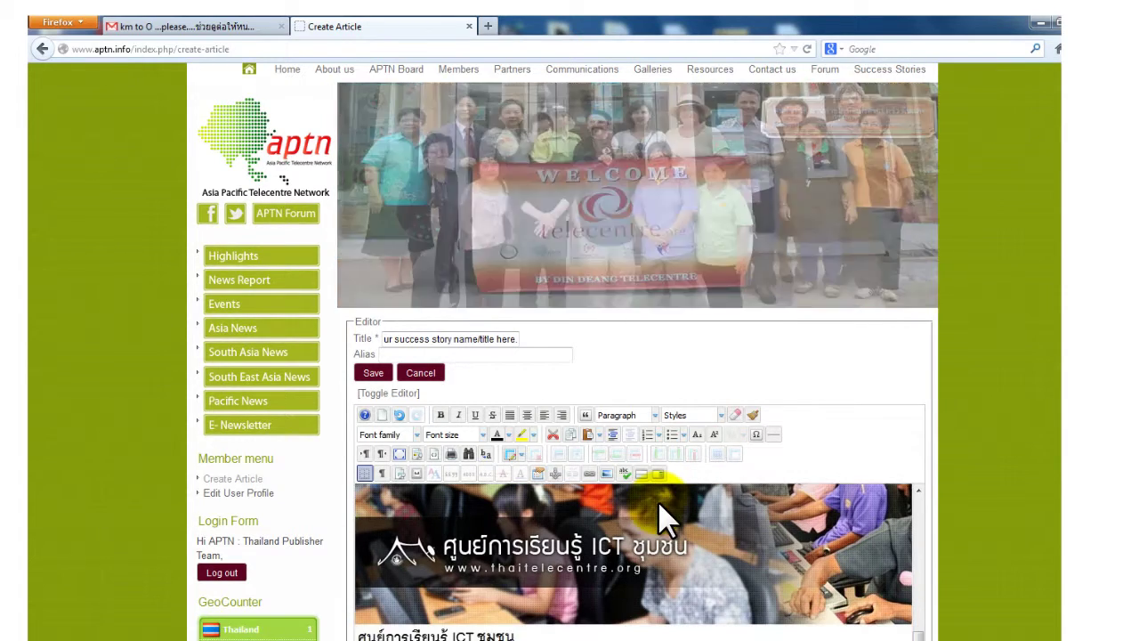
{"action": "scroll", "coordinate": [985, 469], "scroll_direction": "down", "scroll_amount": 5}
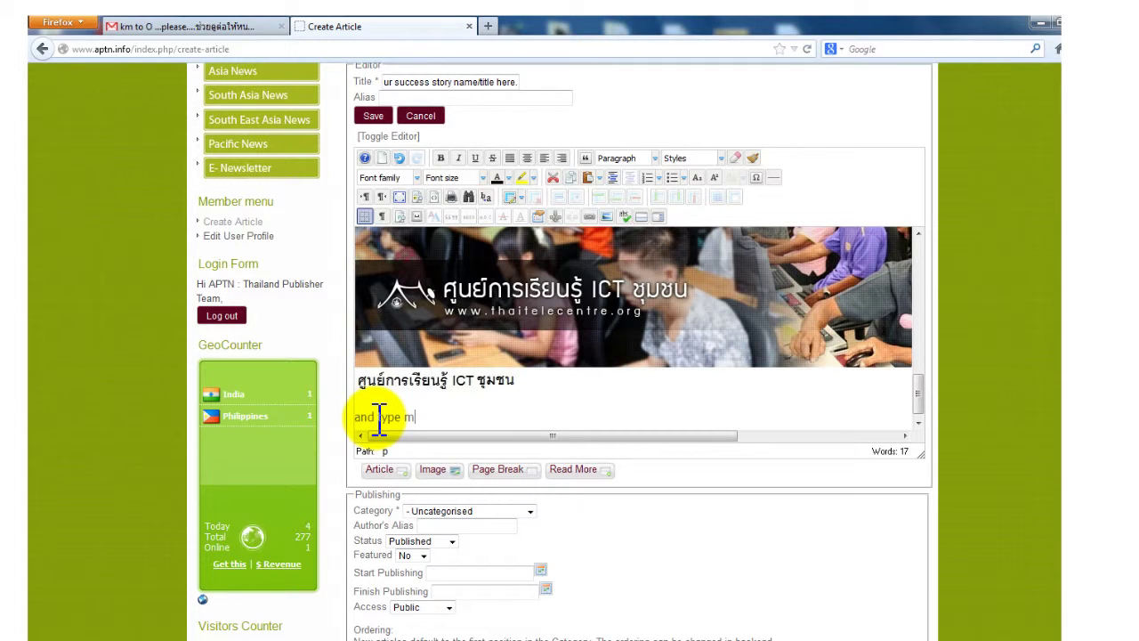
{"action": "type", "text": "re te"}
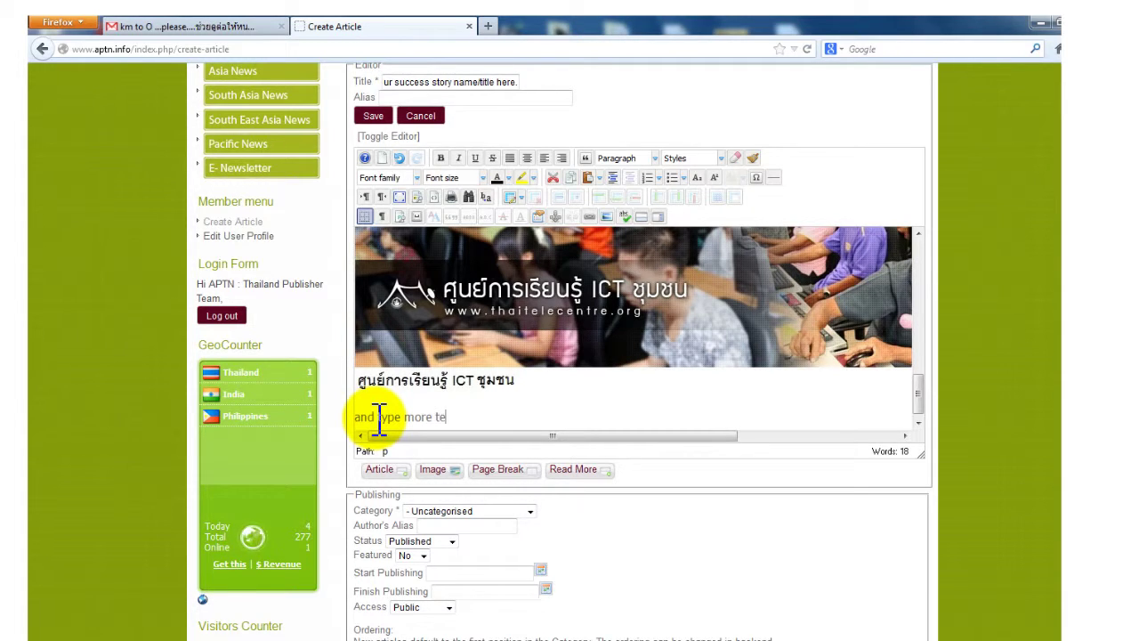
{"action": "type", "text": "xt"}
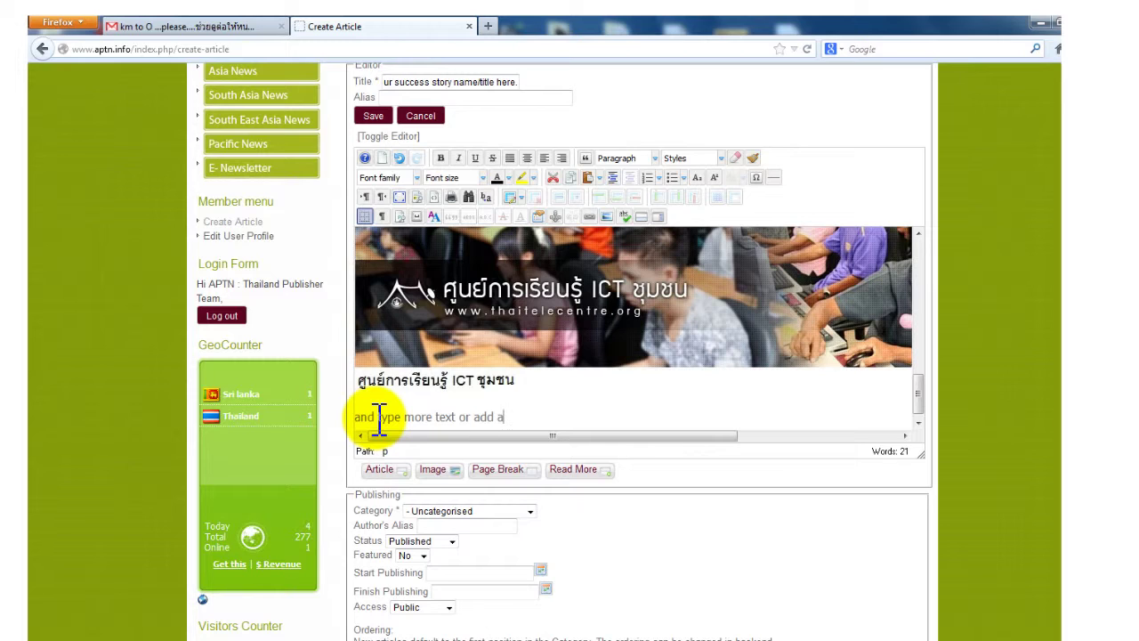
{"action": "type", "text": "or add anoth"}
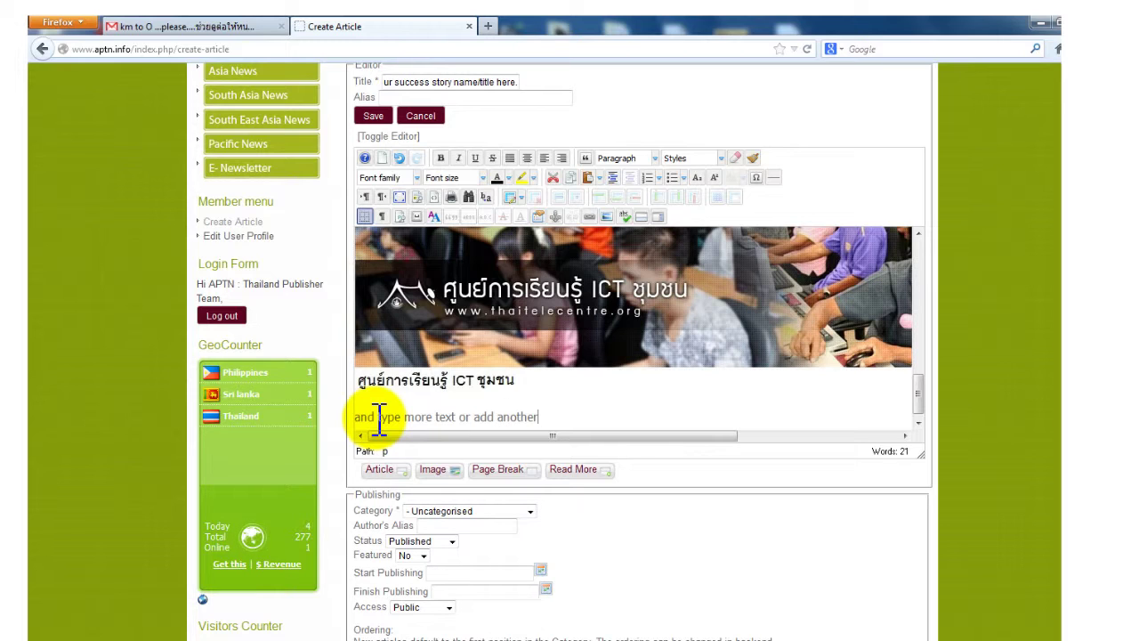
{"action": "type", "text": "er"}
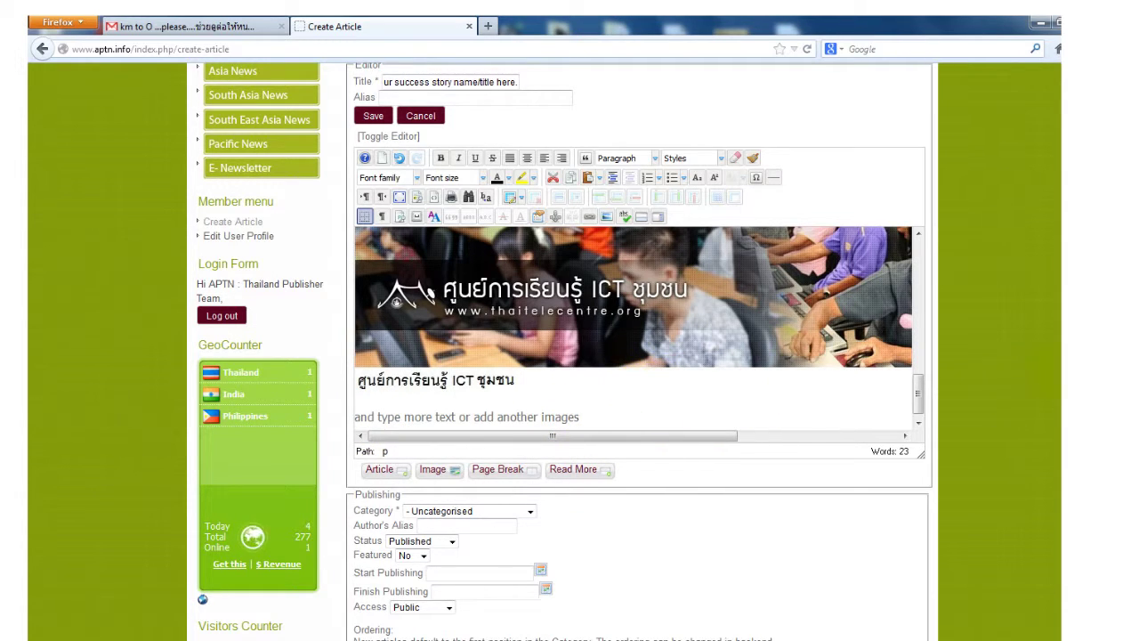
Add a closing paragraph reading "when you finish....." at the end of the article body
{"action": "scroll", "coordinate": [436, 360], "scroll_direction": "down", "scroll_amount": 4}
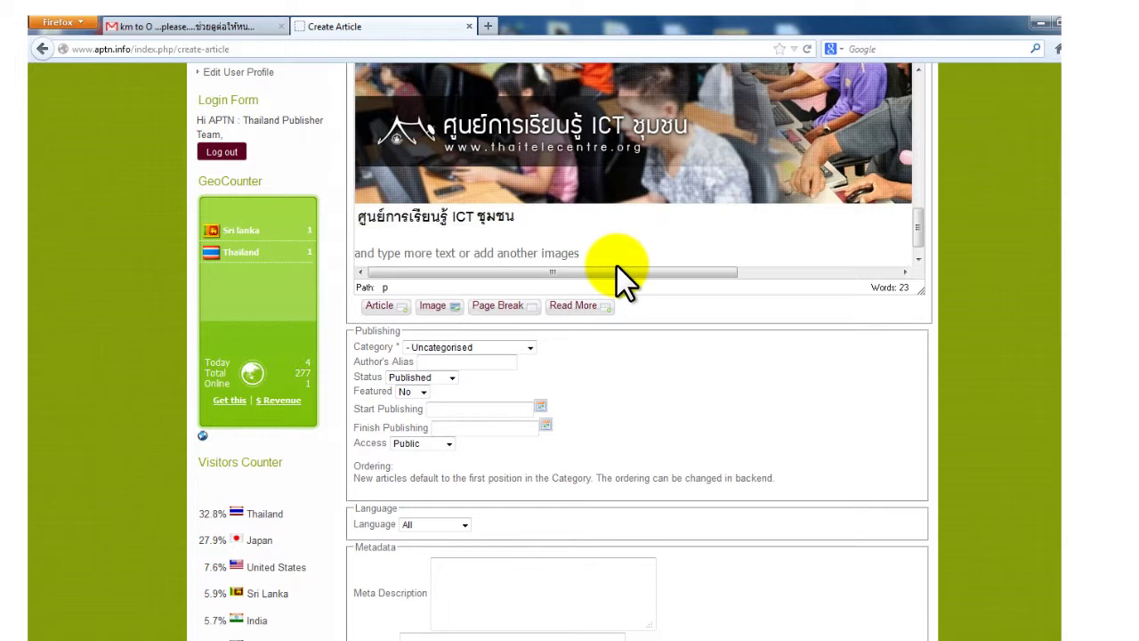
{"action": "scroll", "coordinate": [616, 263], "scroll_direction": "down", "scroll_amount": 1}
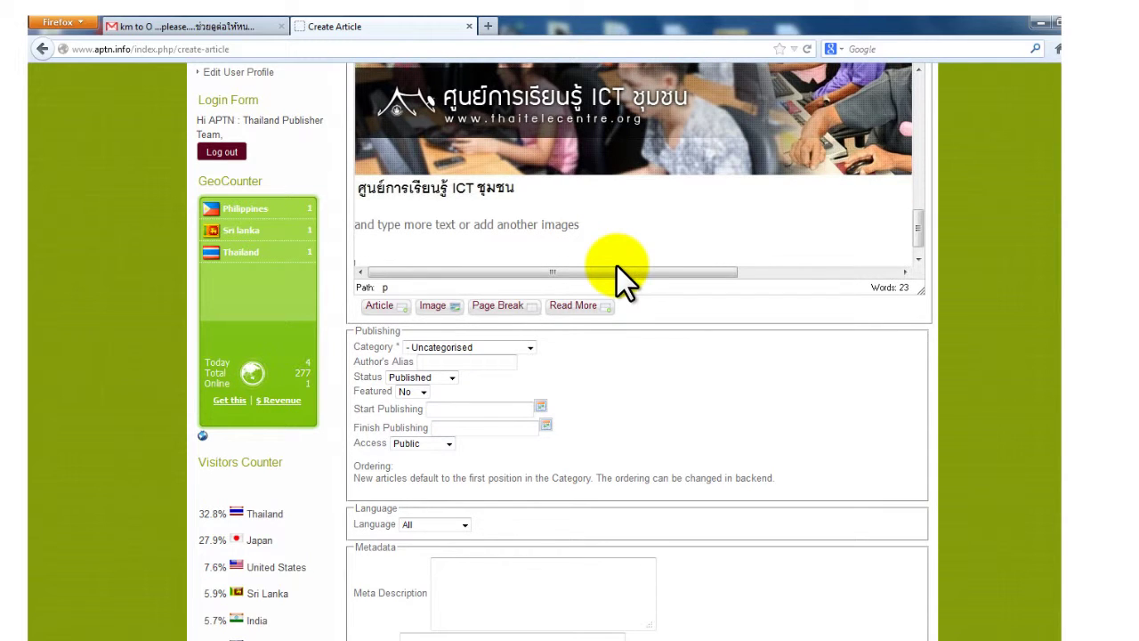
{"action": "type", "text": "when you "}
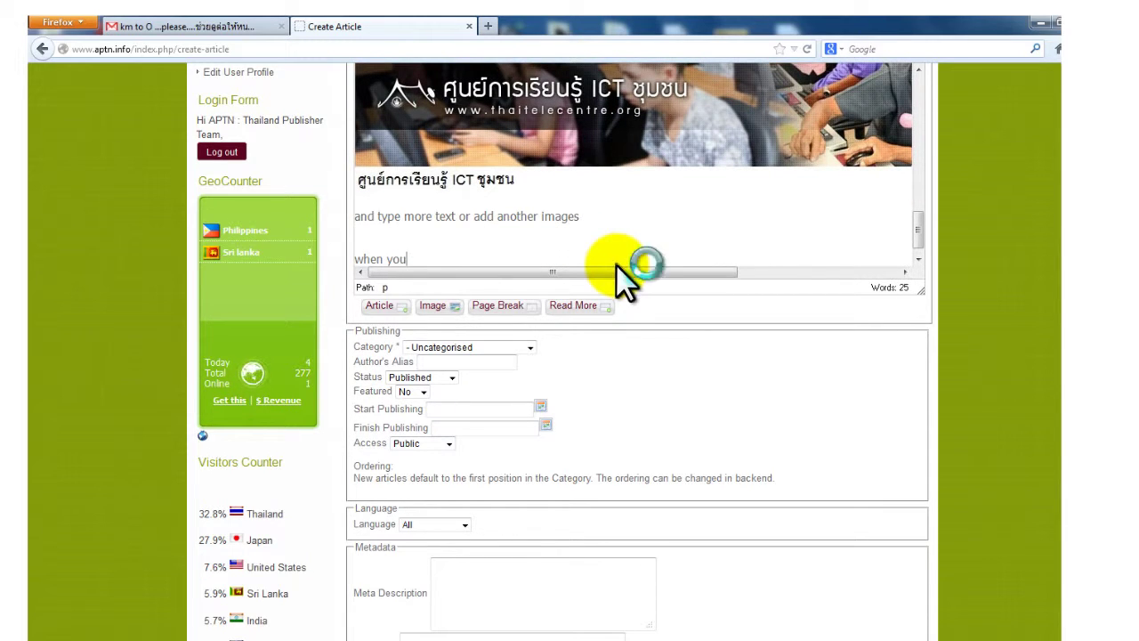
{"action": "type", "text": "finis"}
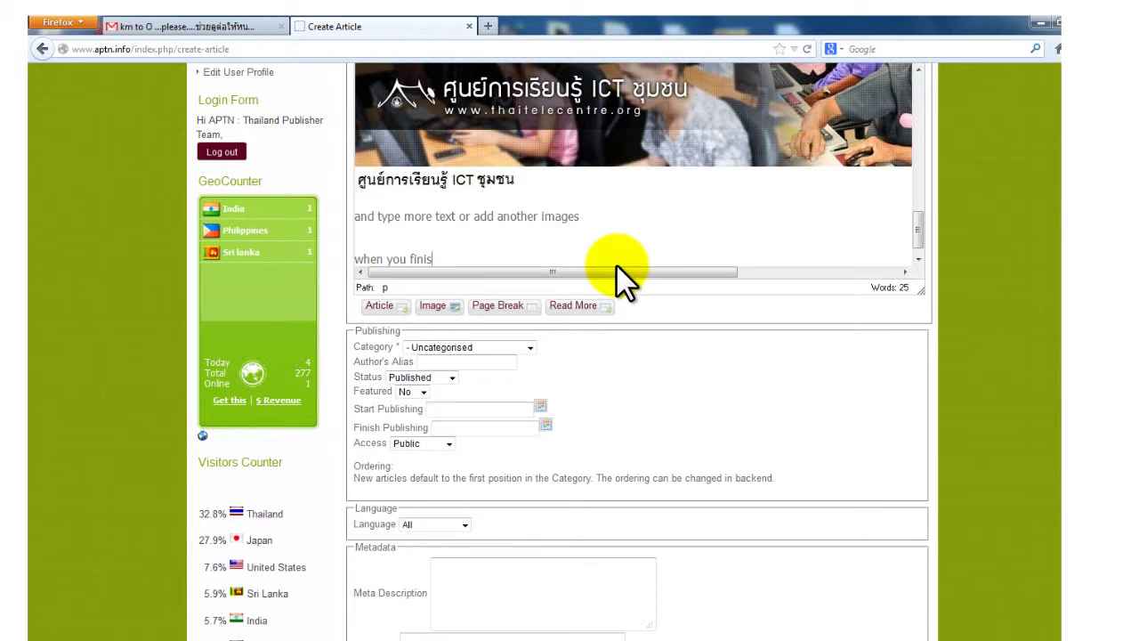
{"action": "type", "text": "h......"}
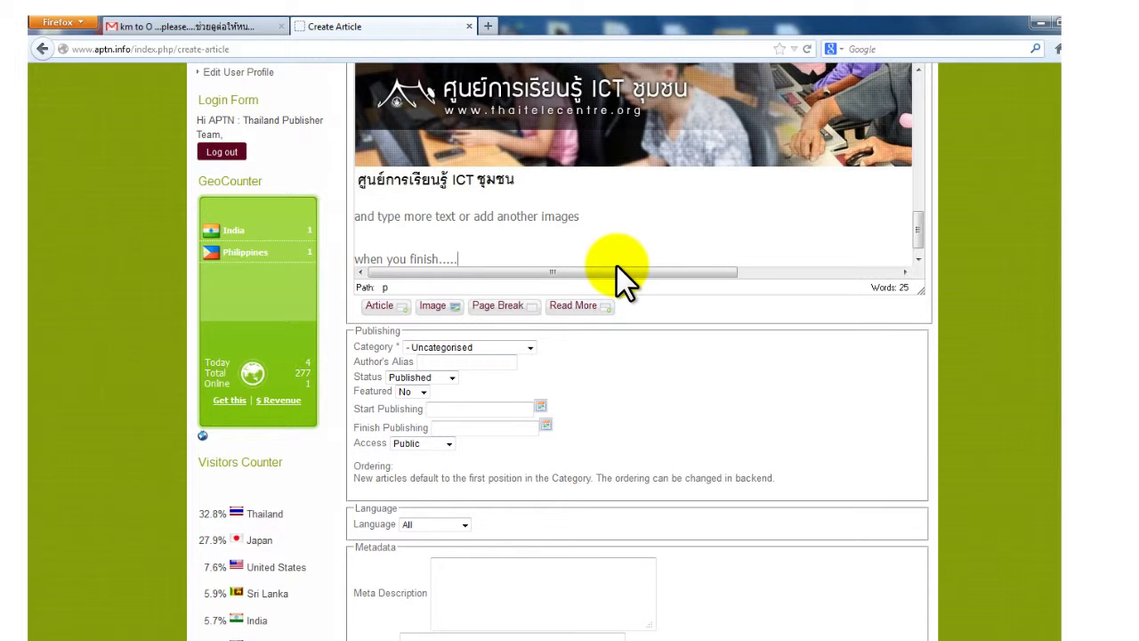